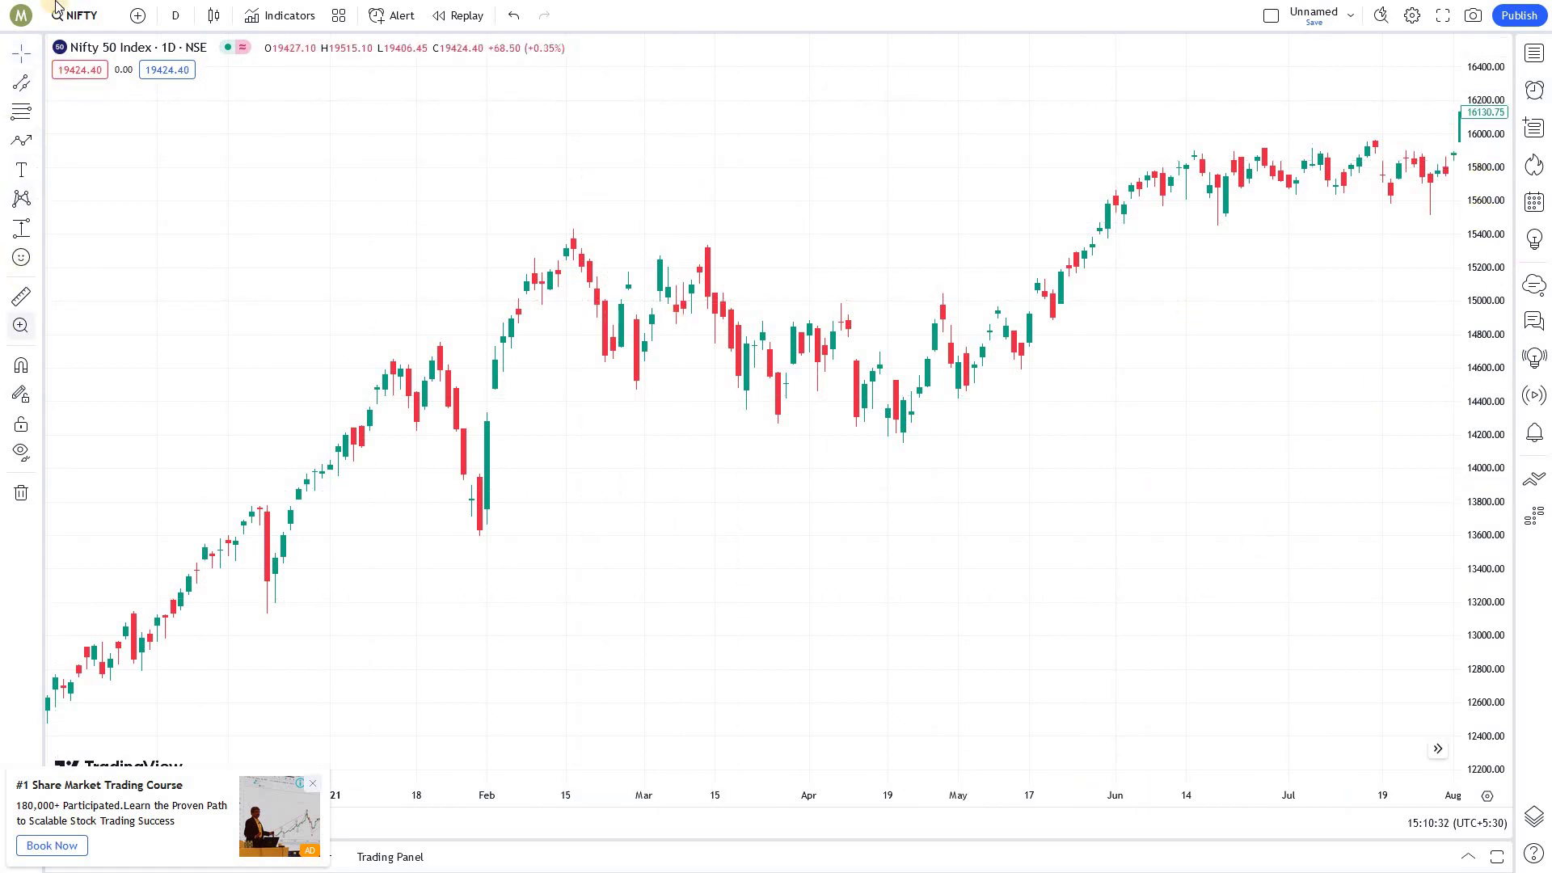
Favorite Trend Line, Horizontal Line and Parallel Channel from the trend line tools flyout
click(36, 91)
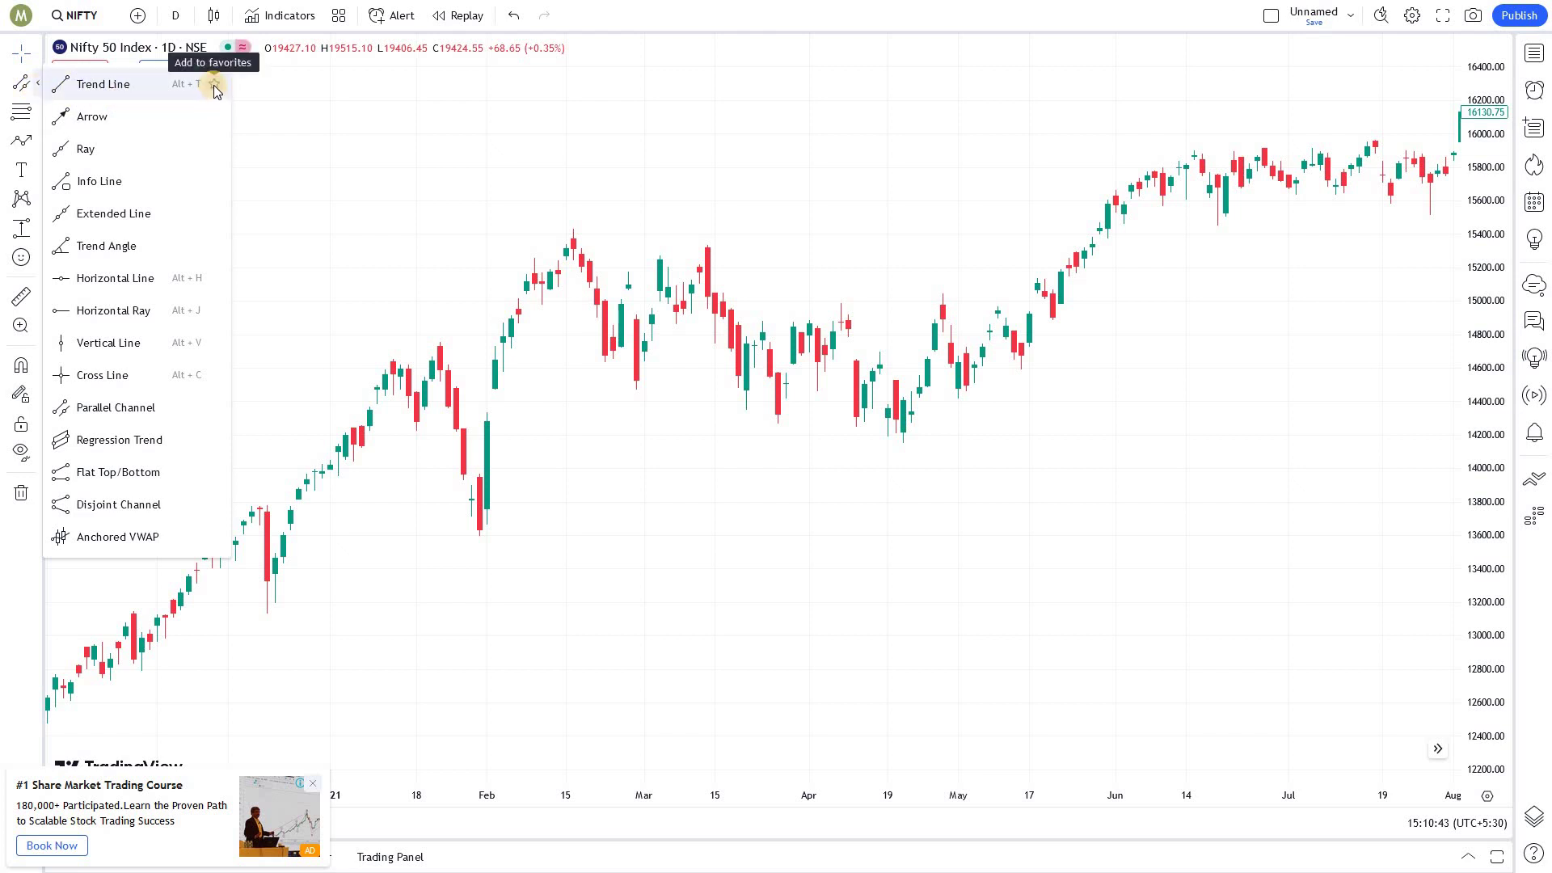
click(213, 85)
click(214, 85)
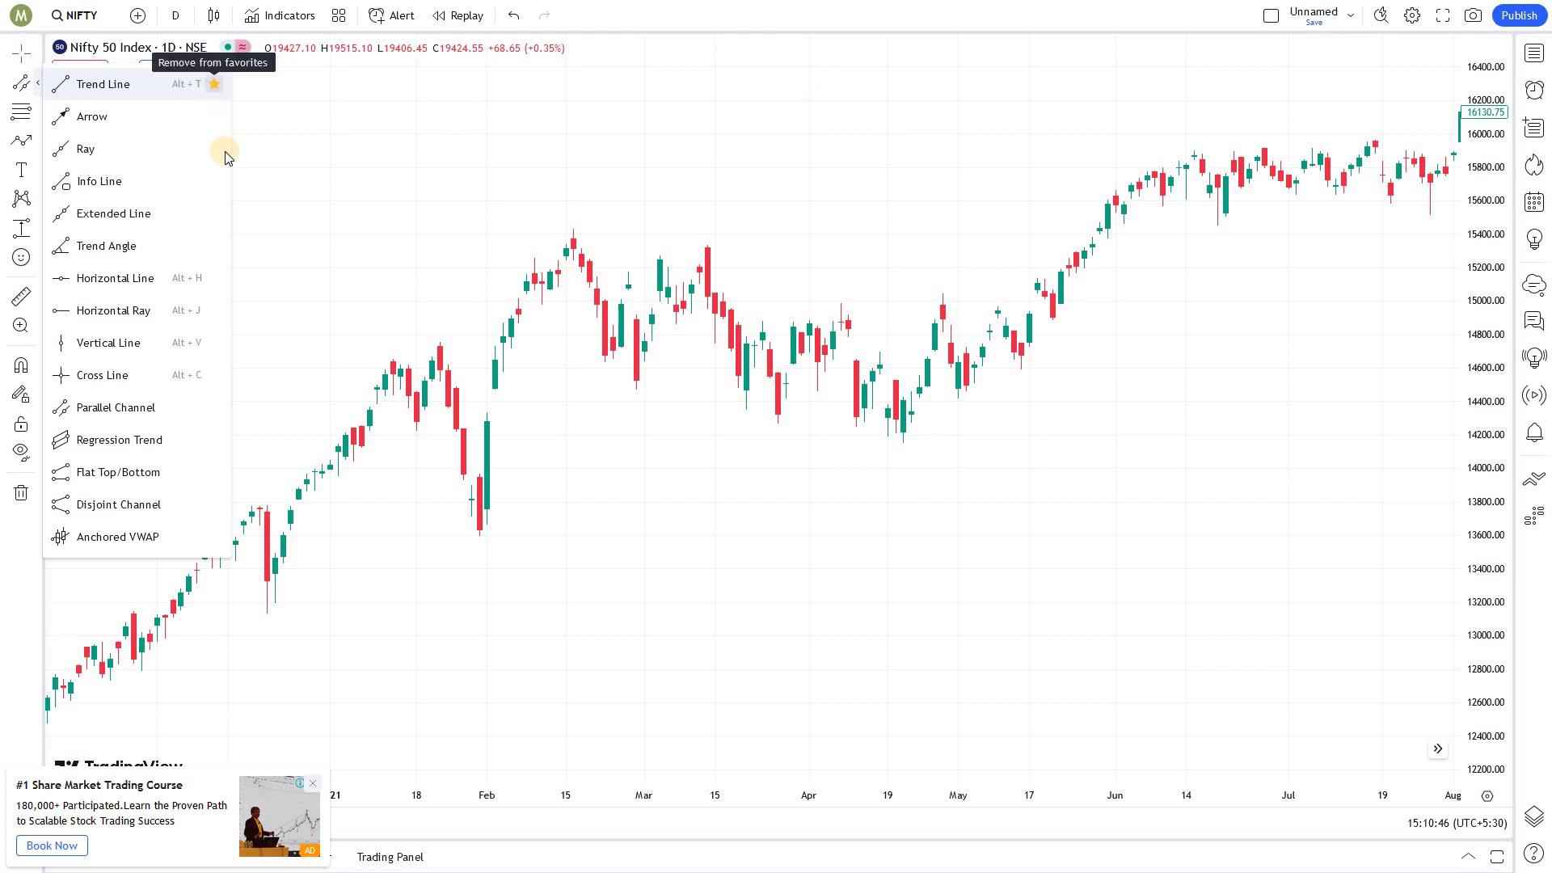
click(213, 279)
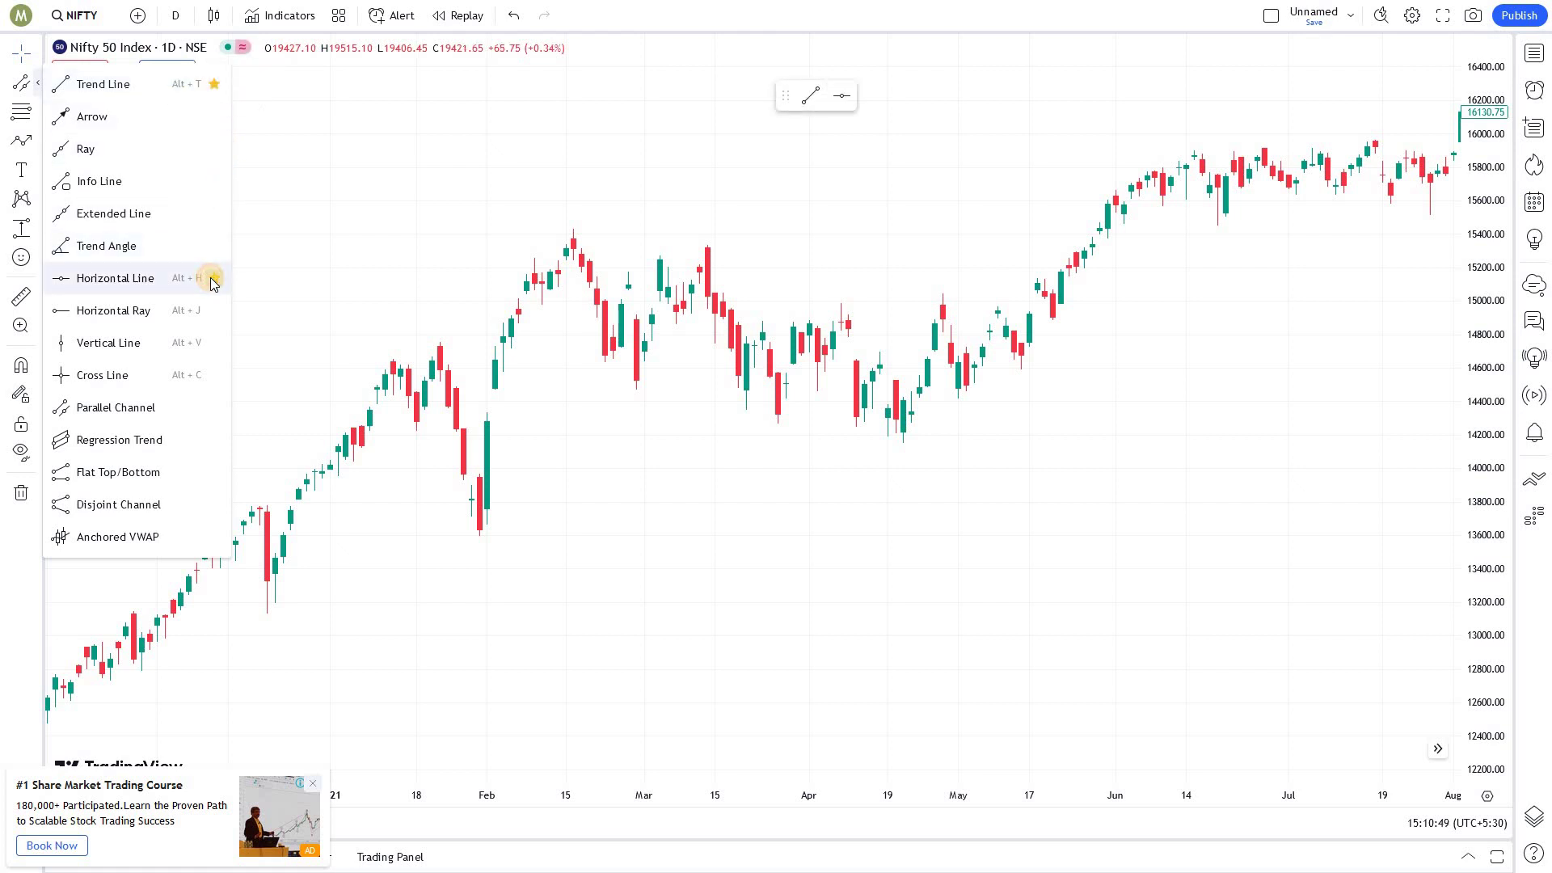
click(215, 409)
click(36, 117)
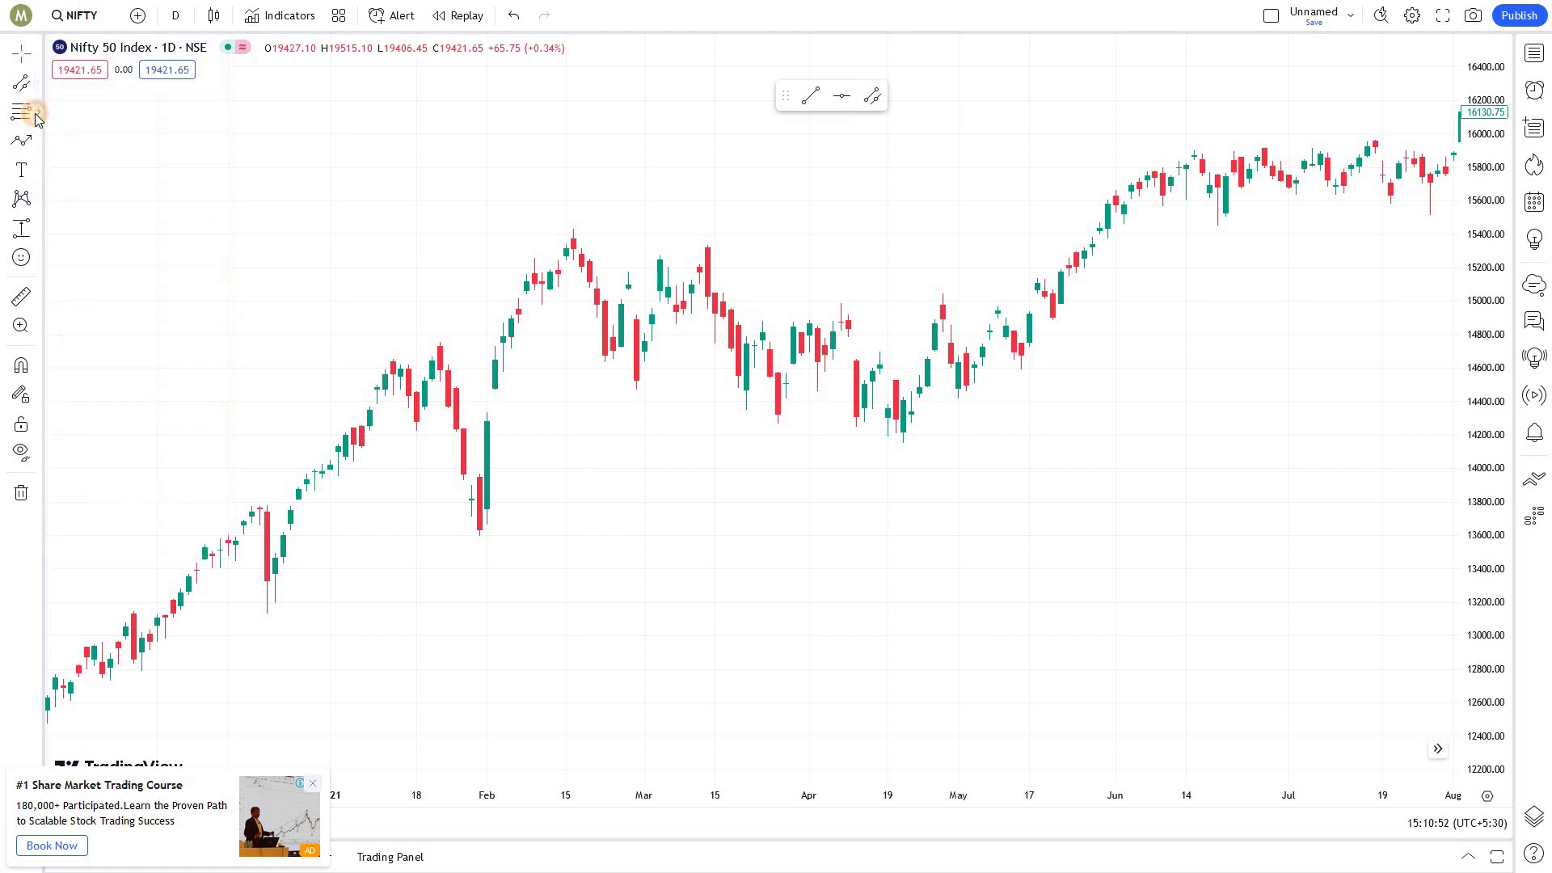
click(36, 117)
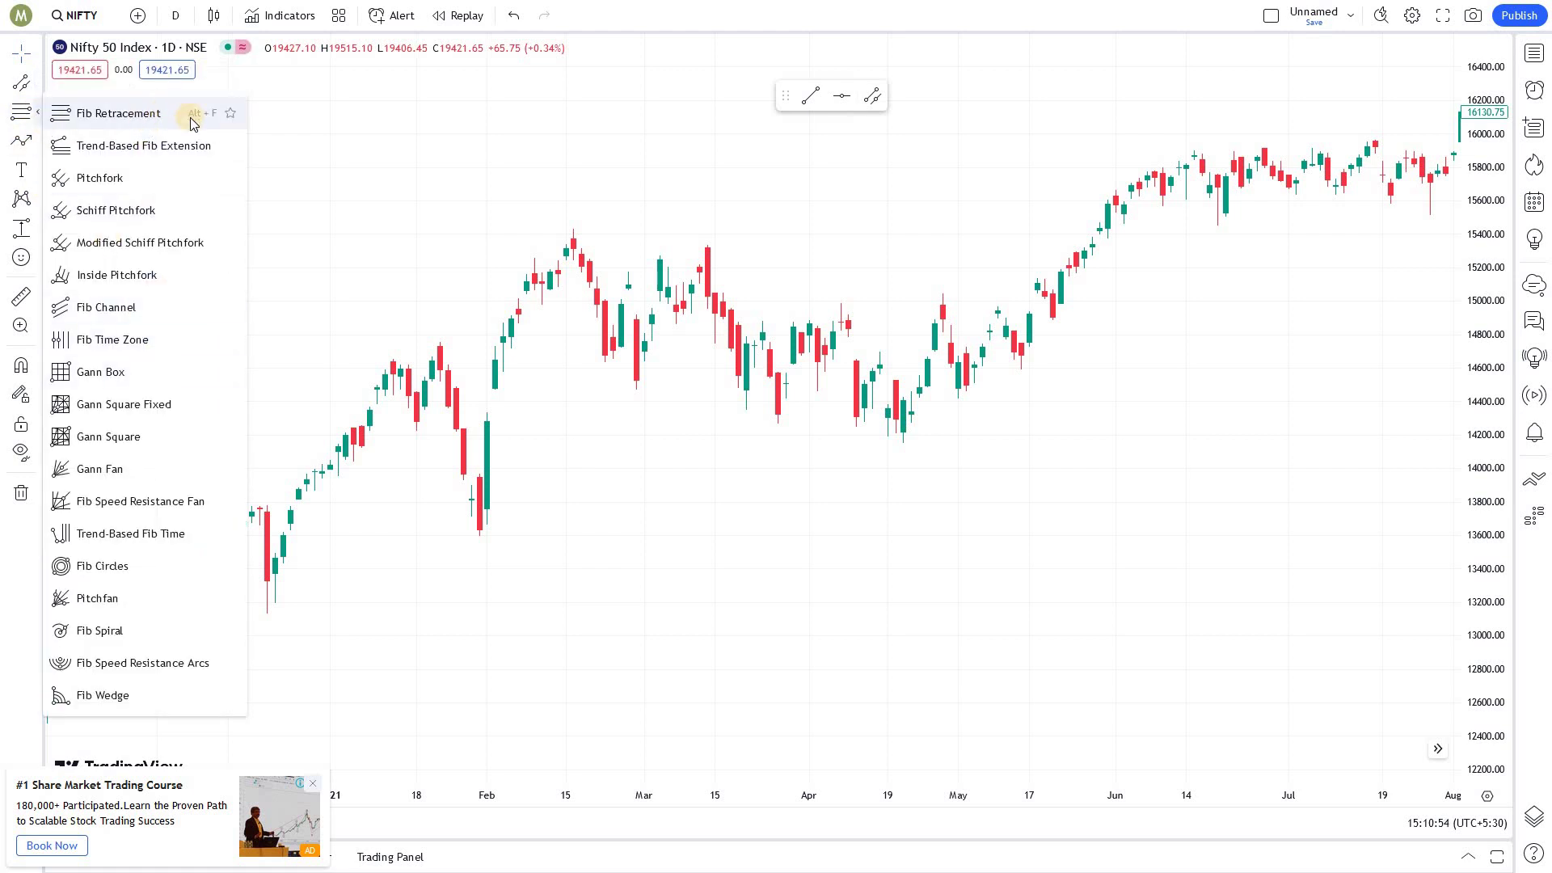
Add Fib Retracement and Path to the favorite drawing tools
click(230, 115)
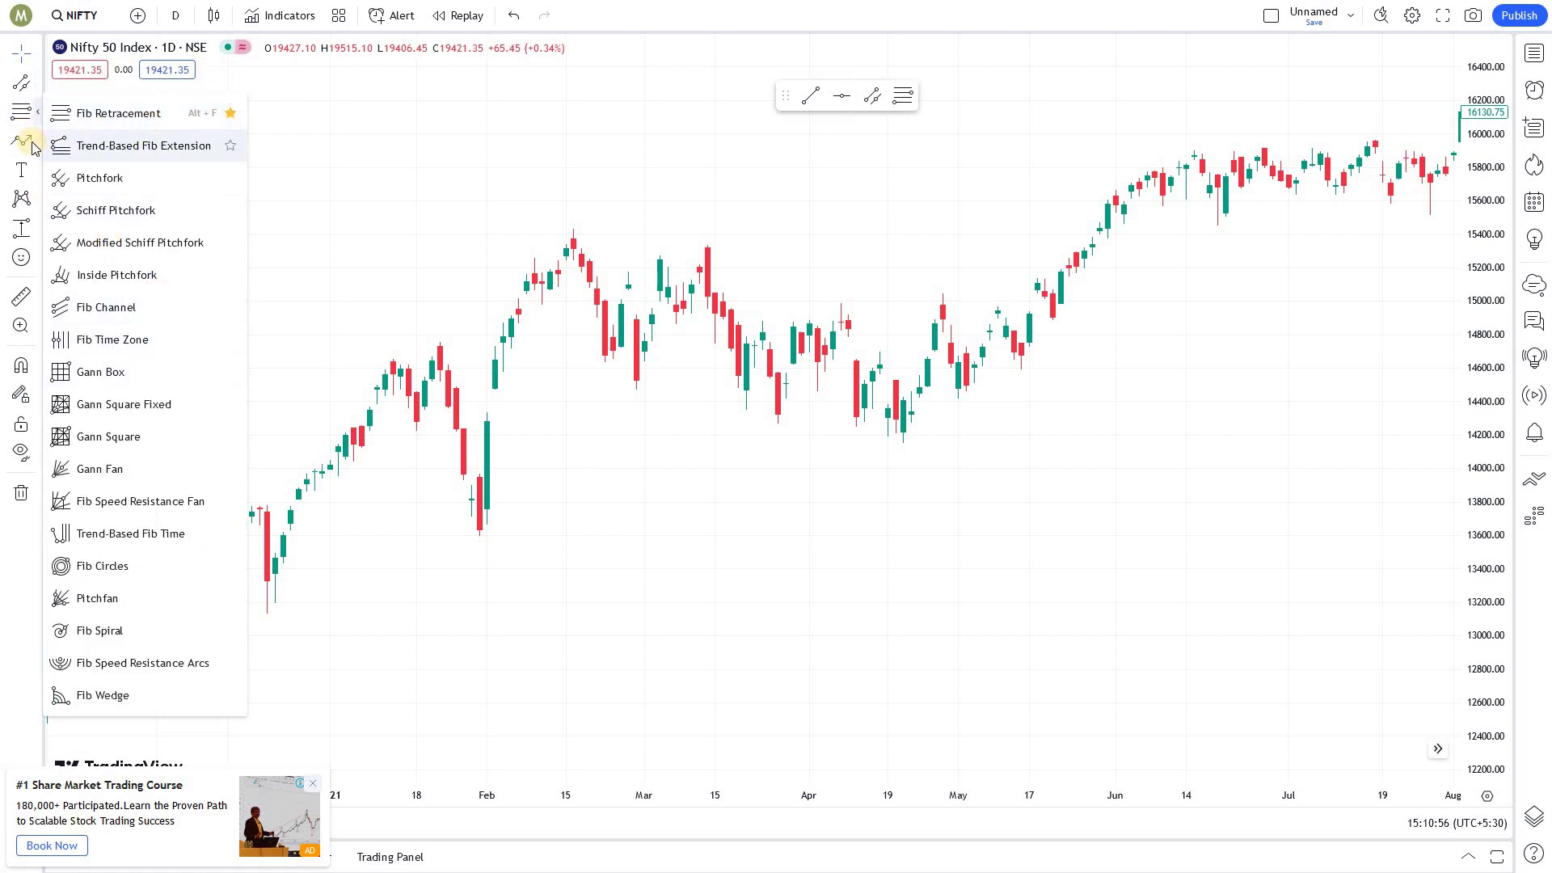
click(36, 143)
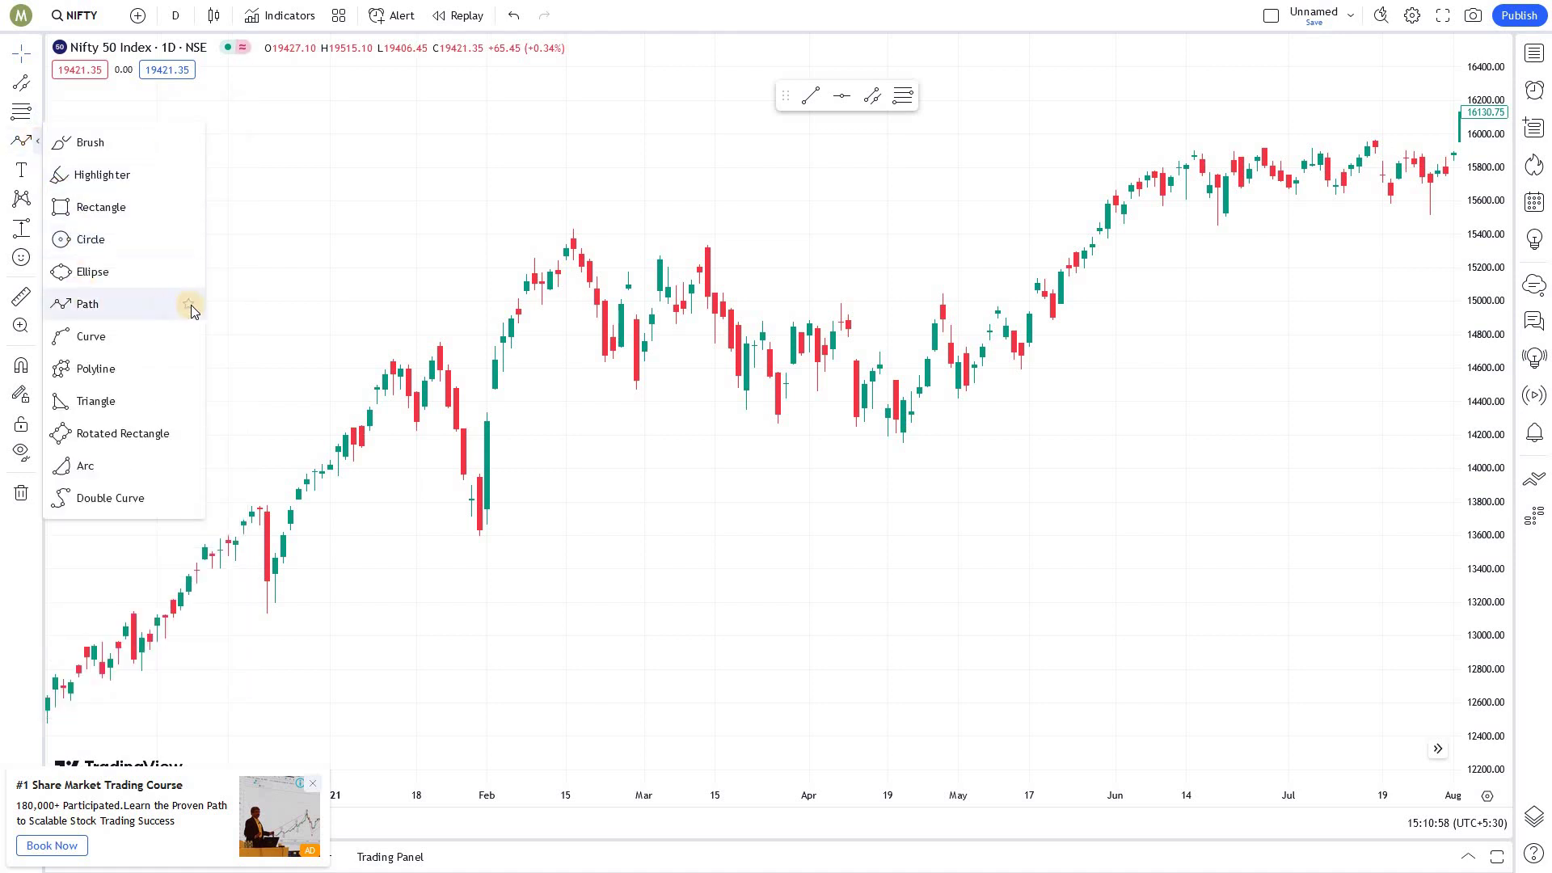
click(188, 305)
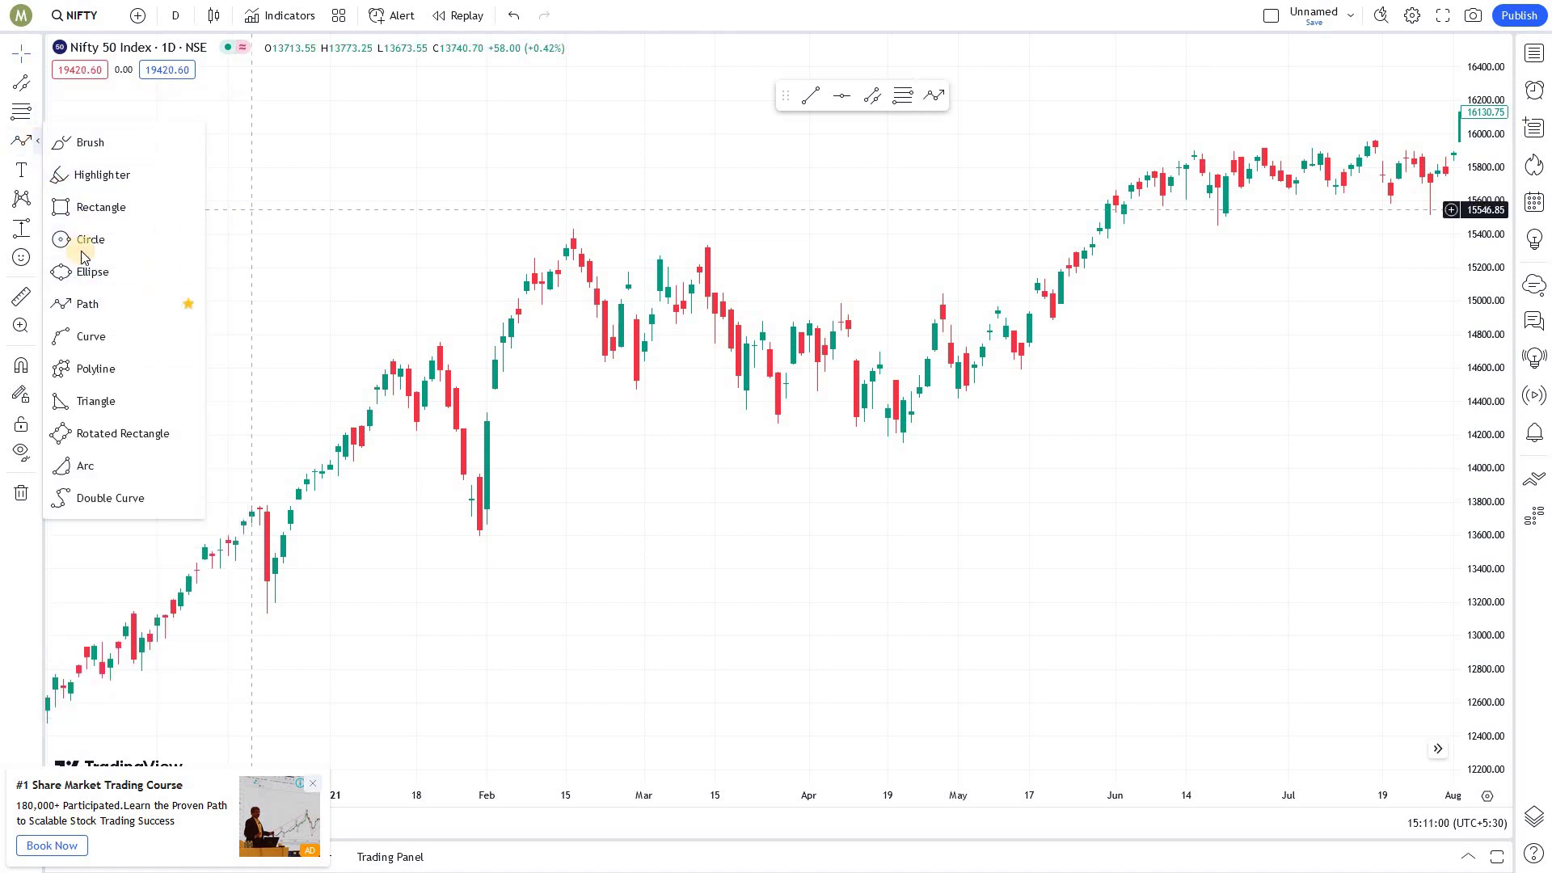
Favorite Price Range and Long Position, and move the favorites bar to the chart's right side
click(38, 230)
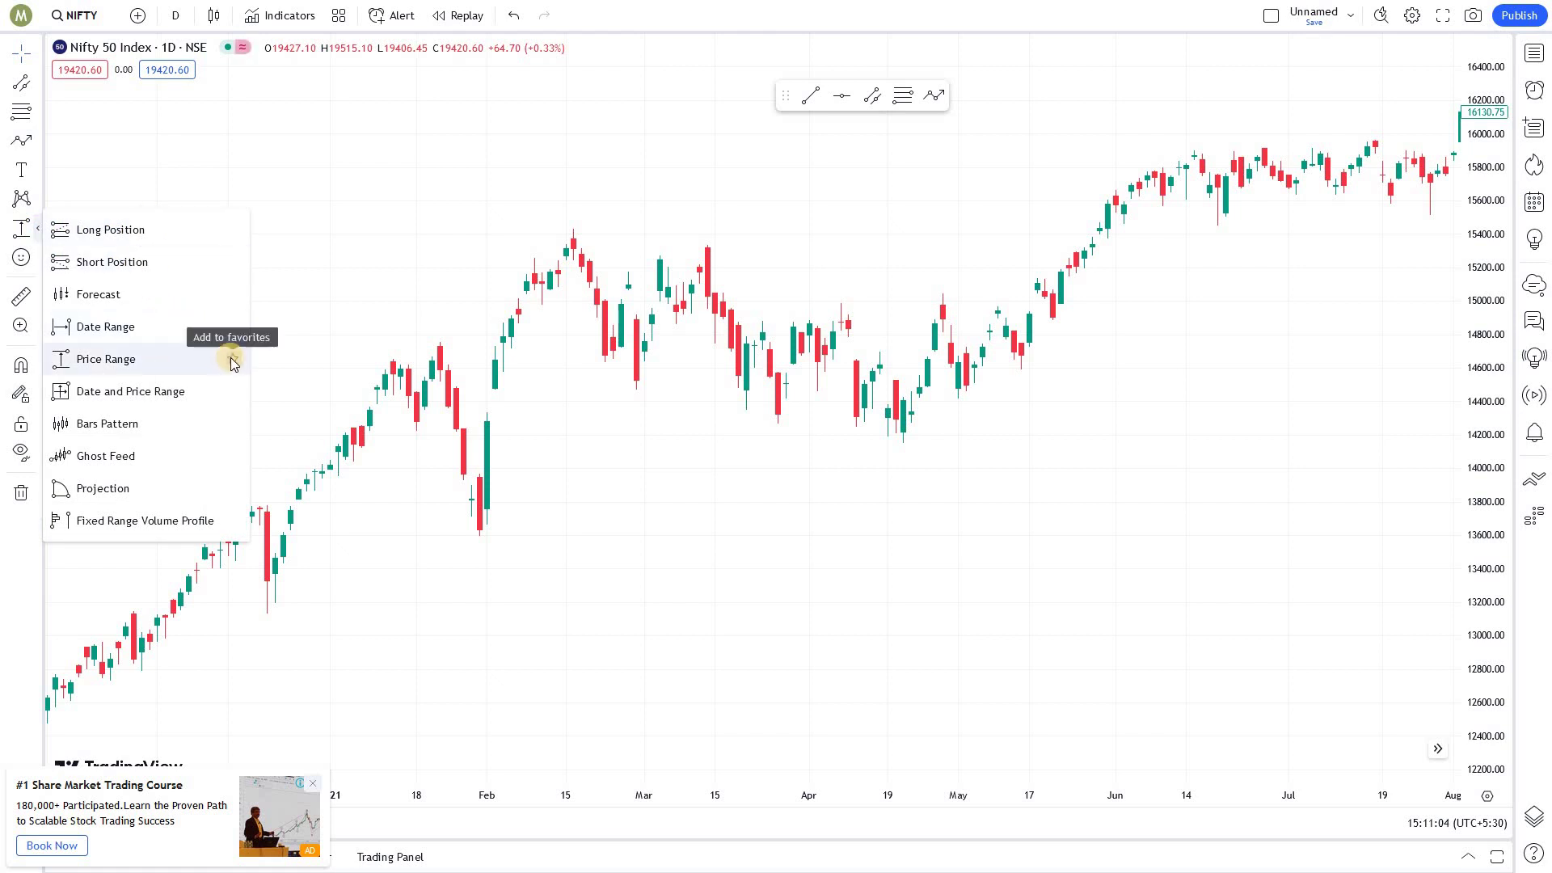
click(232, 358)
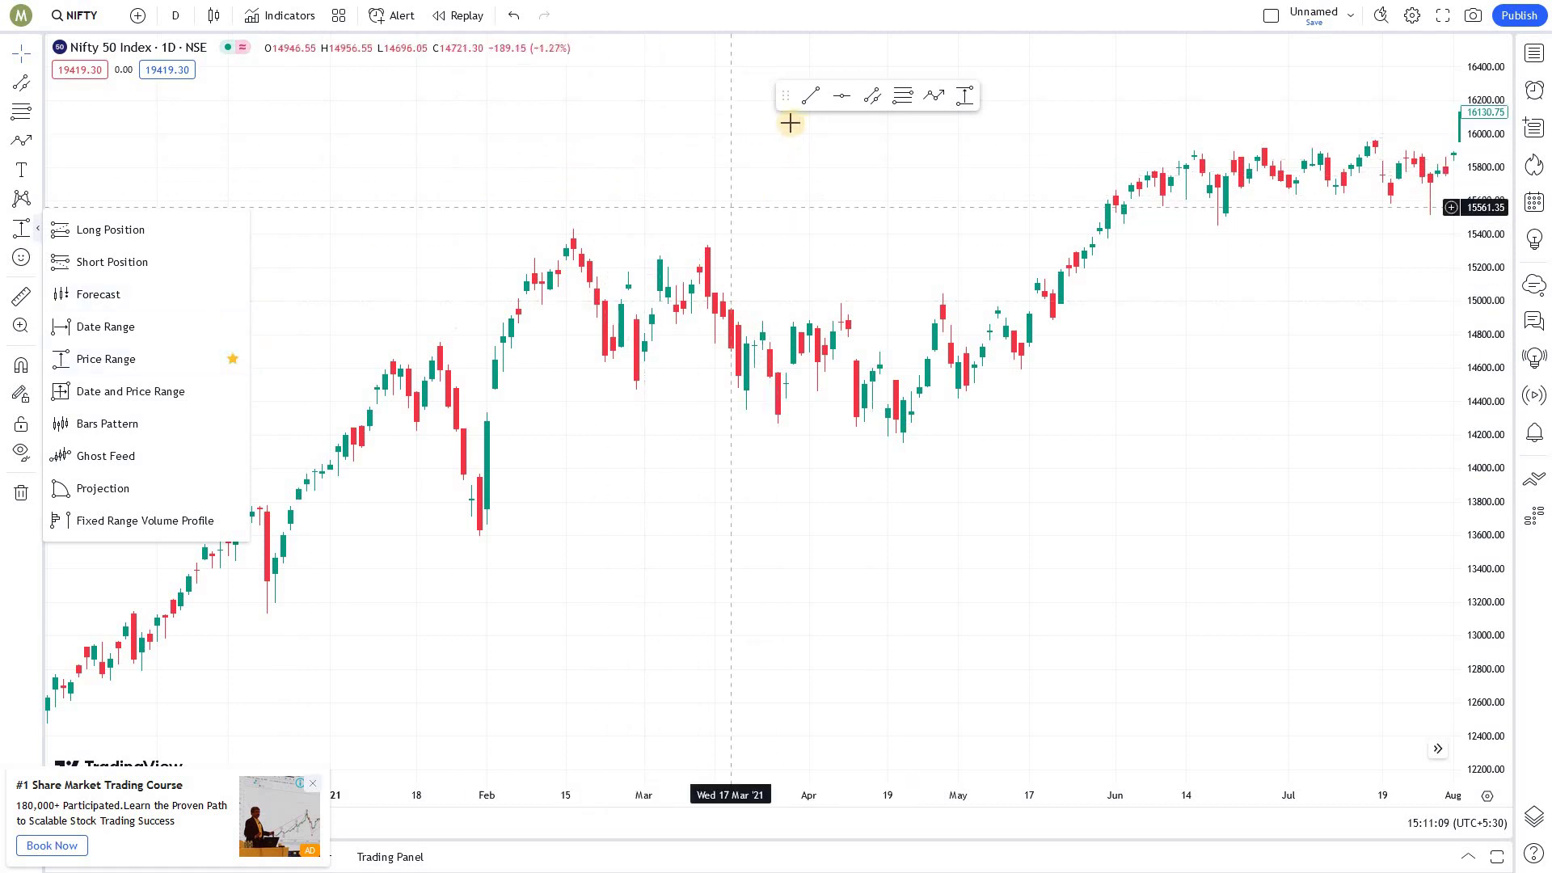
click(233, 231)
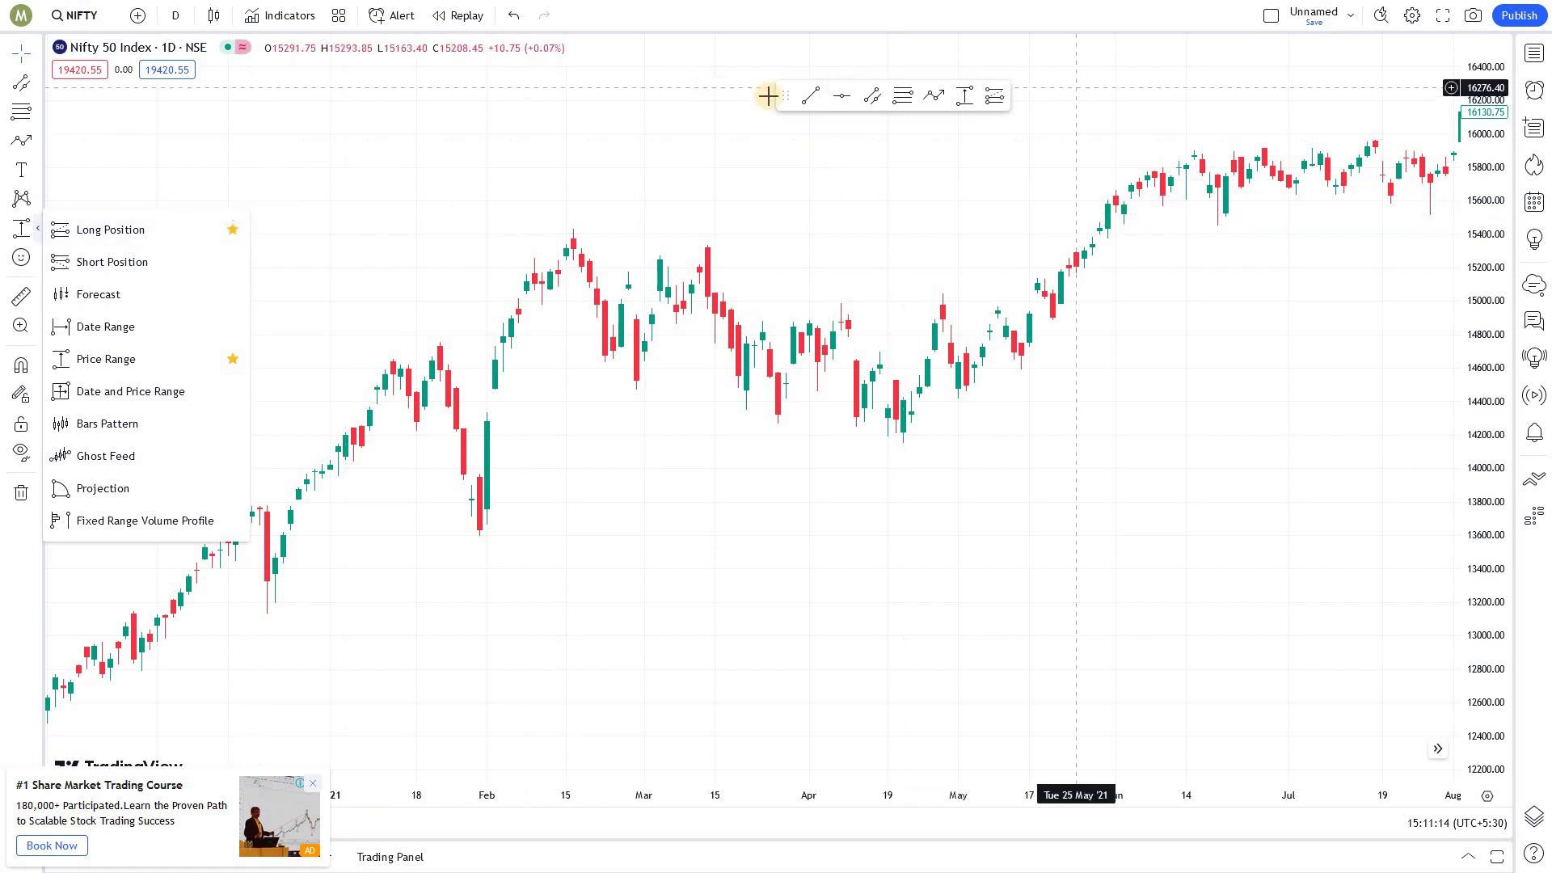
mouse_move(781, 96)
mouse_down()
mouse_move(728, 224)
mouse_move(92, 283)
mouse_move(655, 482)
mouse_move(592, 707)
mouse_move(1195, 263)
mouse_move(475, 170)
mouse_up()
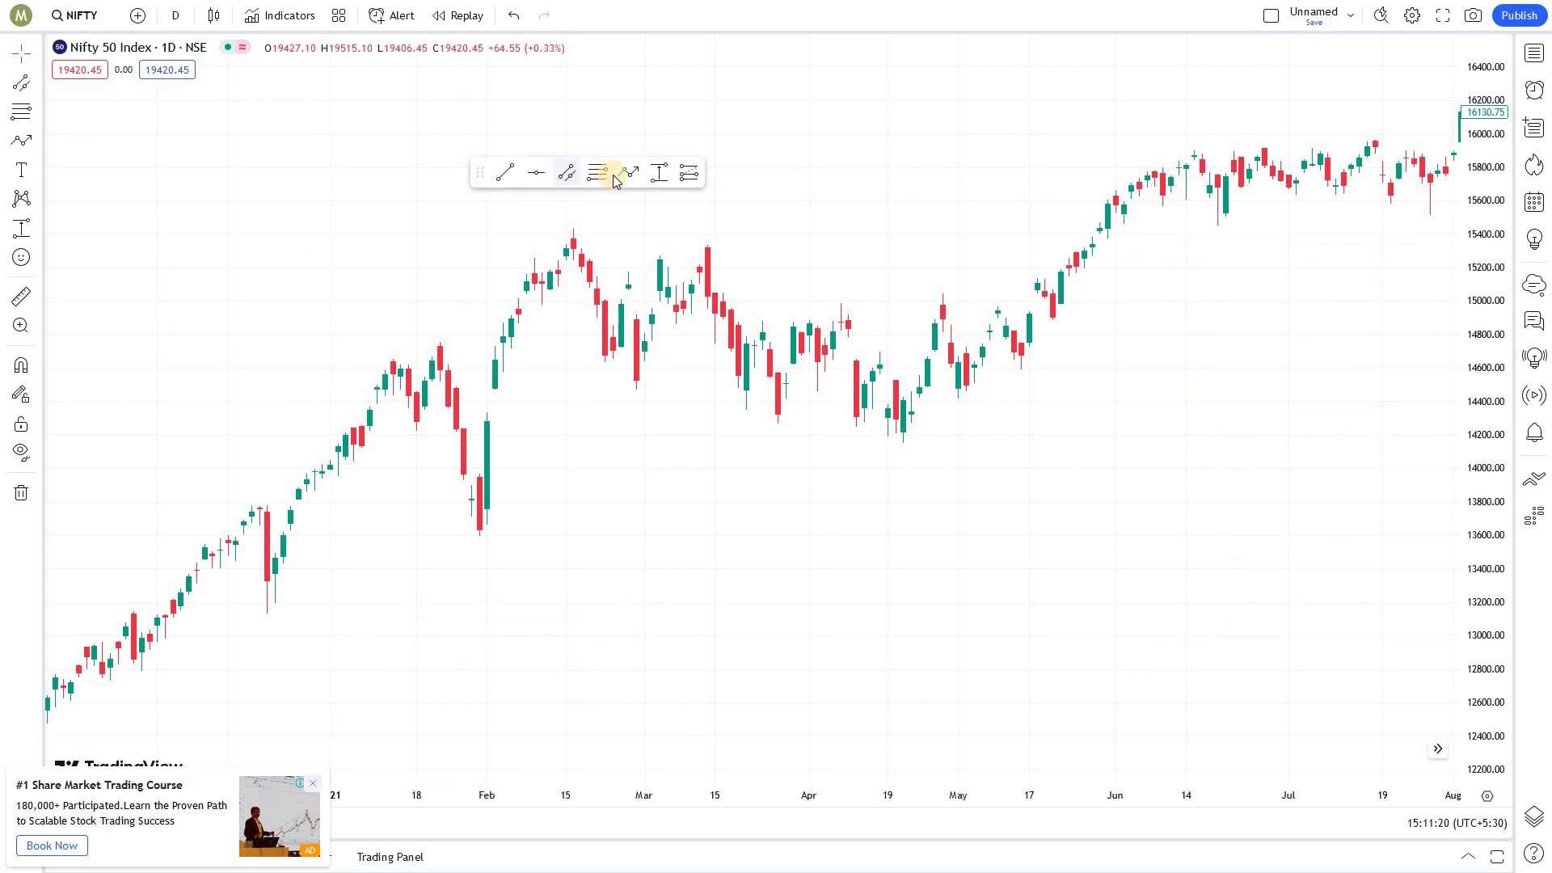
Draw a test trend line from the late-January low to early July, then delete it
click(504, 171)
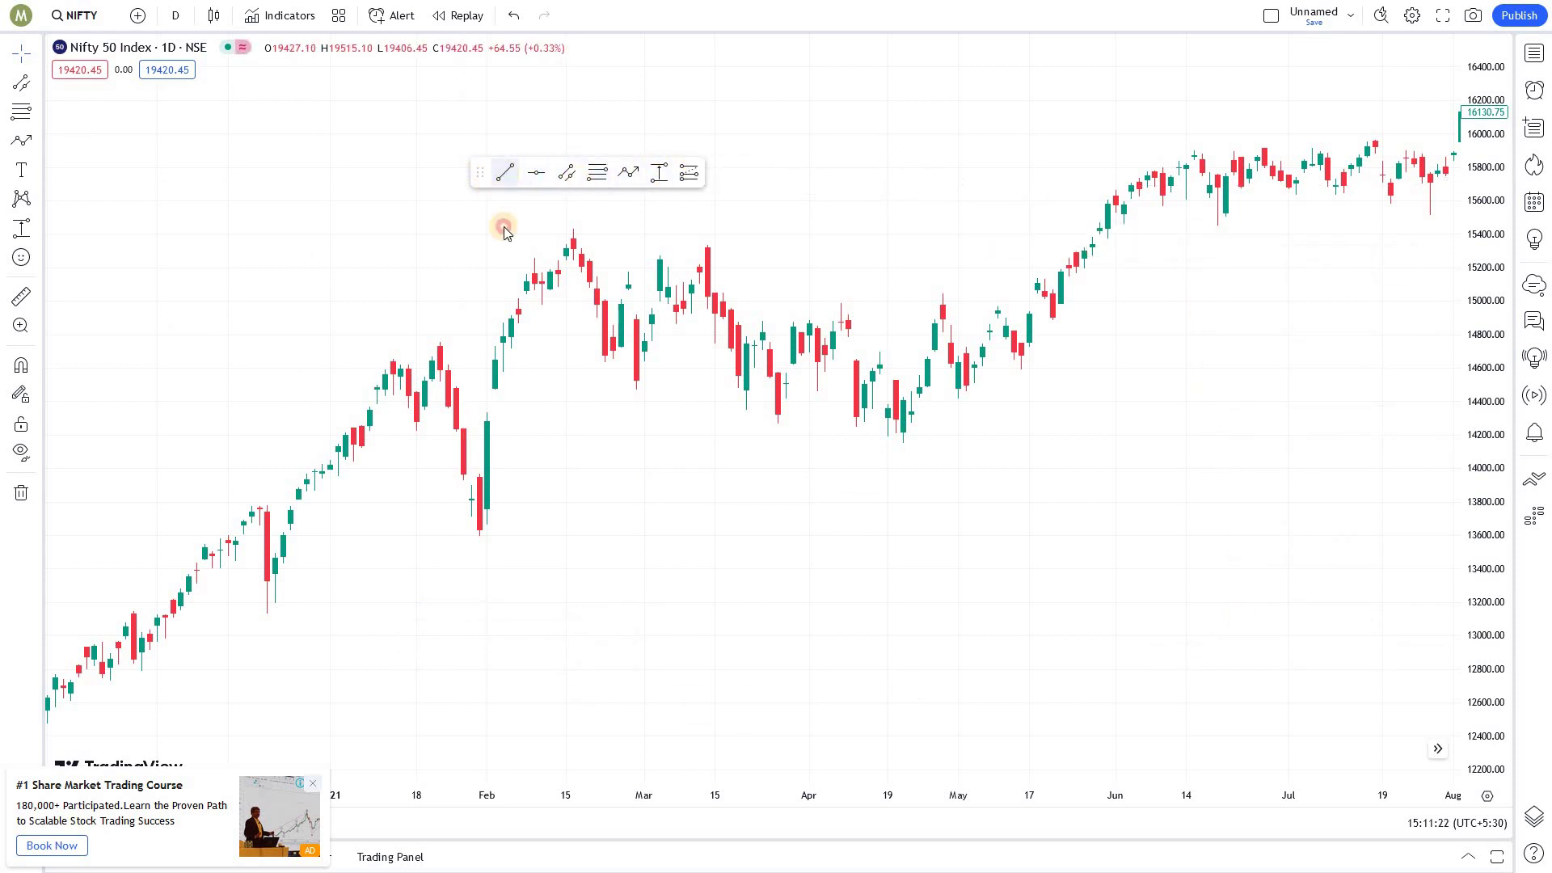
click(479, 526)
click(1290, 329)
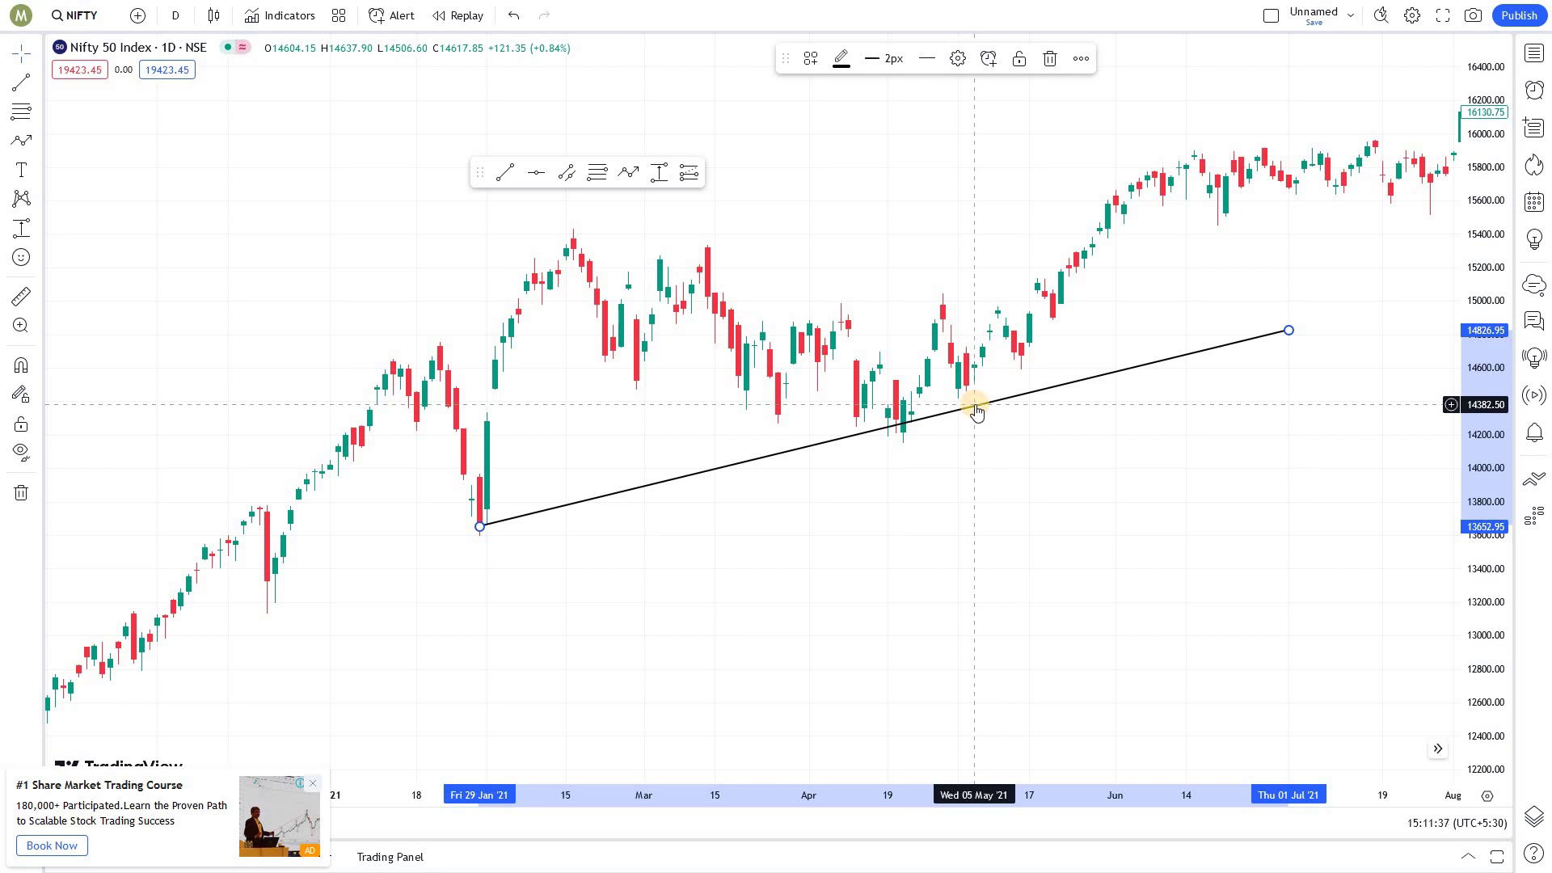
key(Delete)
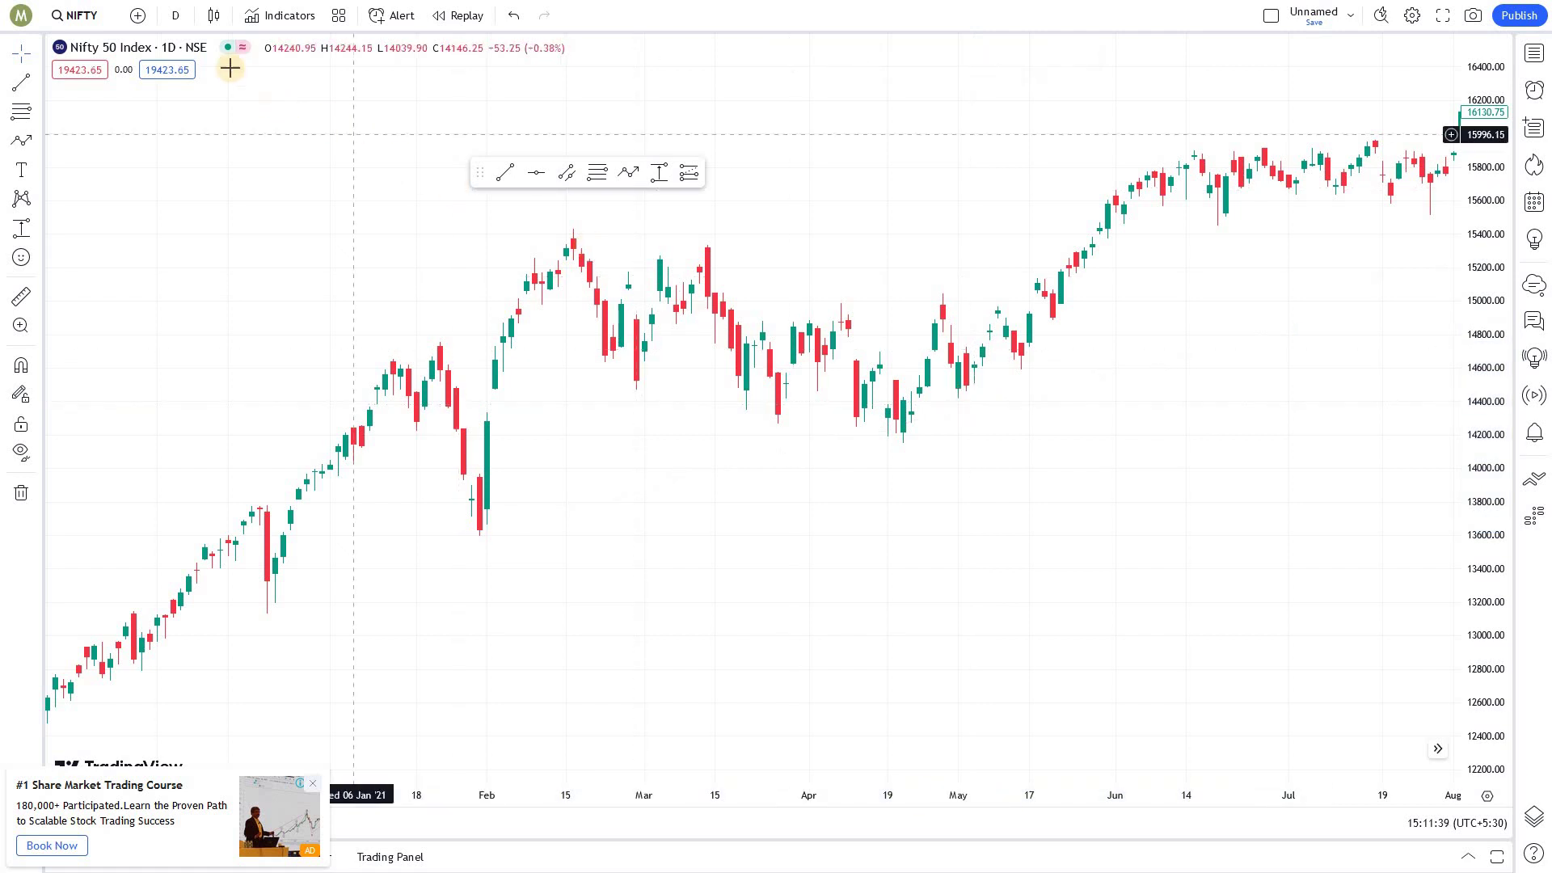
click(177, 18)
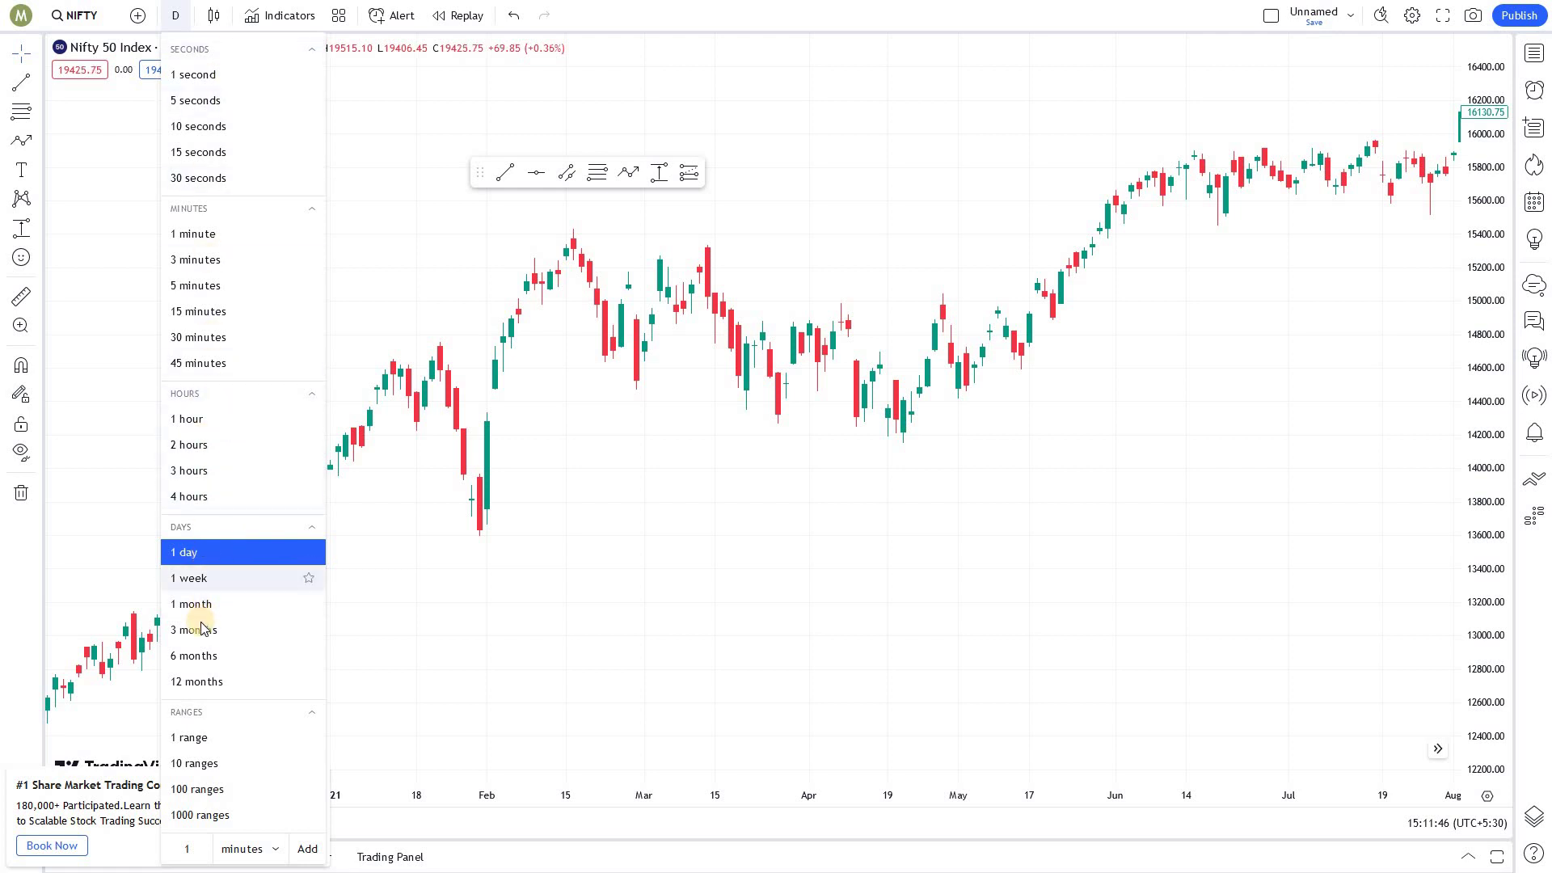
Switch the Nifty chart to the 1-week interval and reopen the timeframe list
click(202, 577)
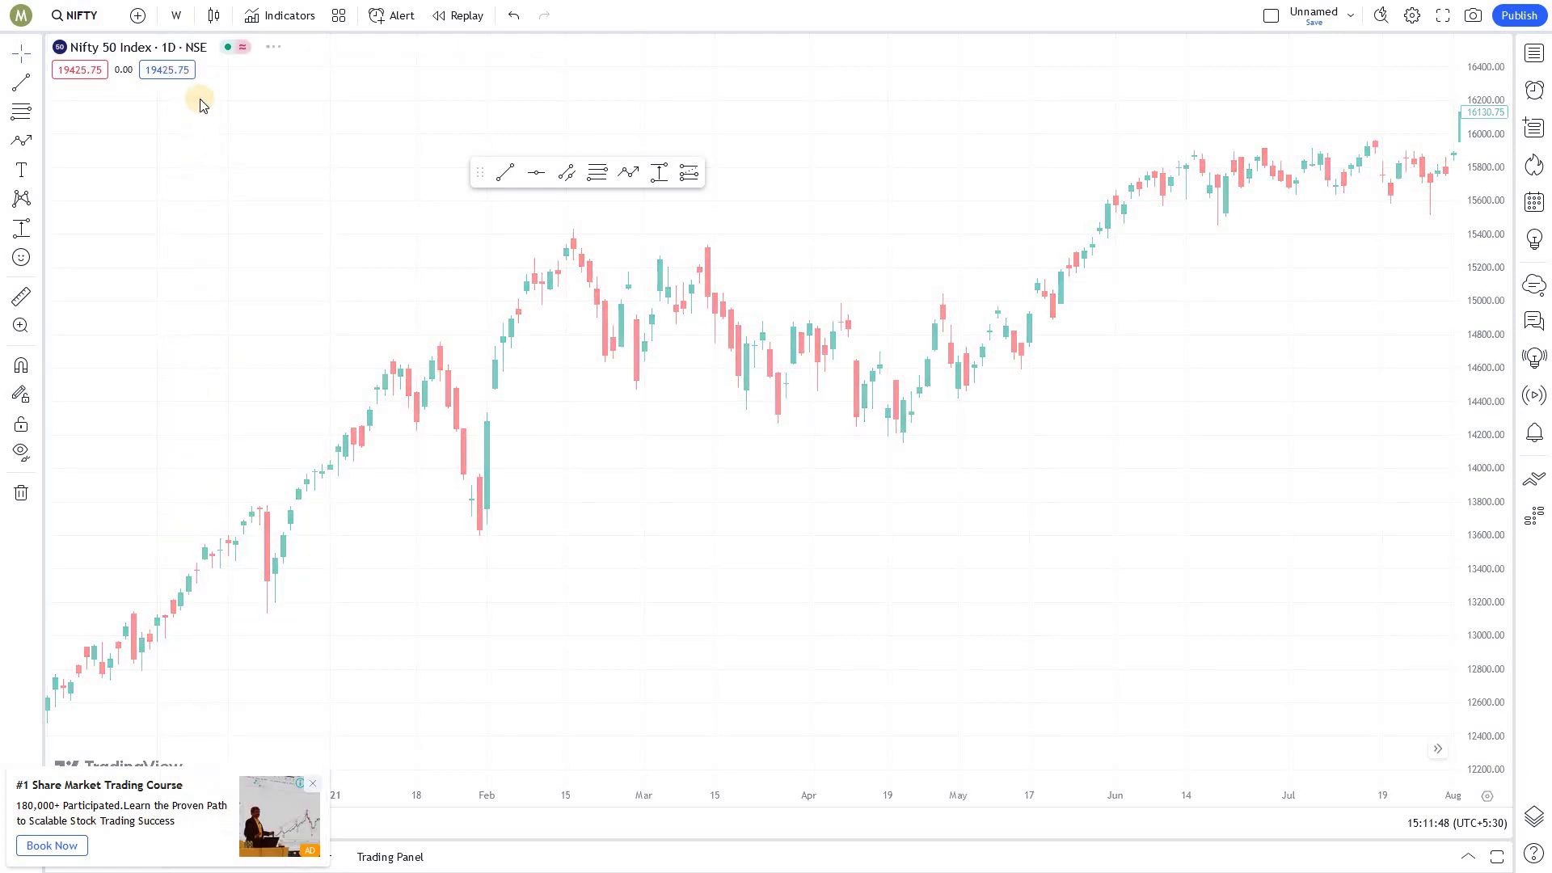
click(176, 17)
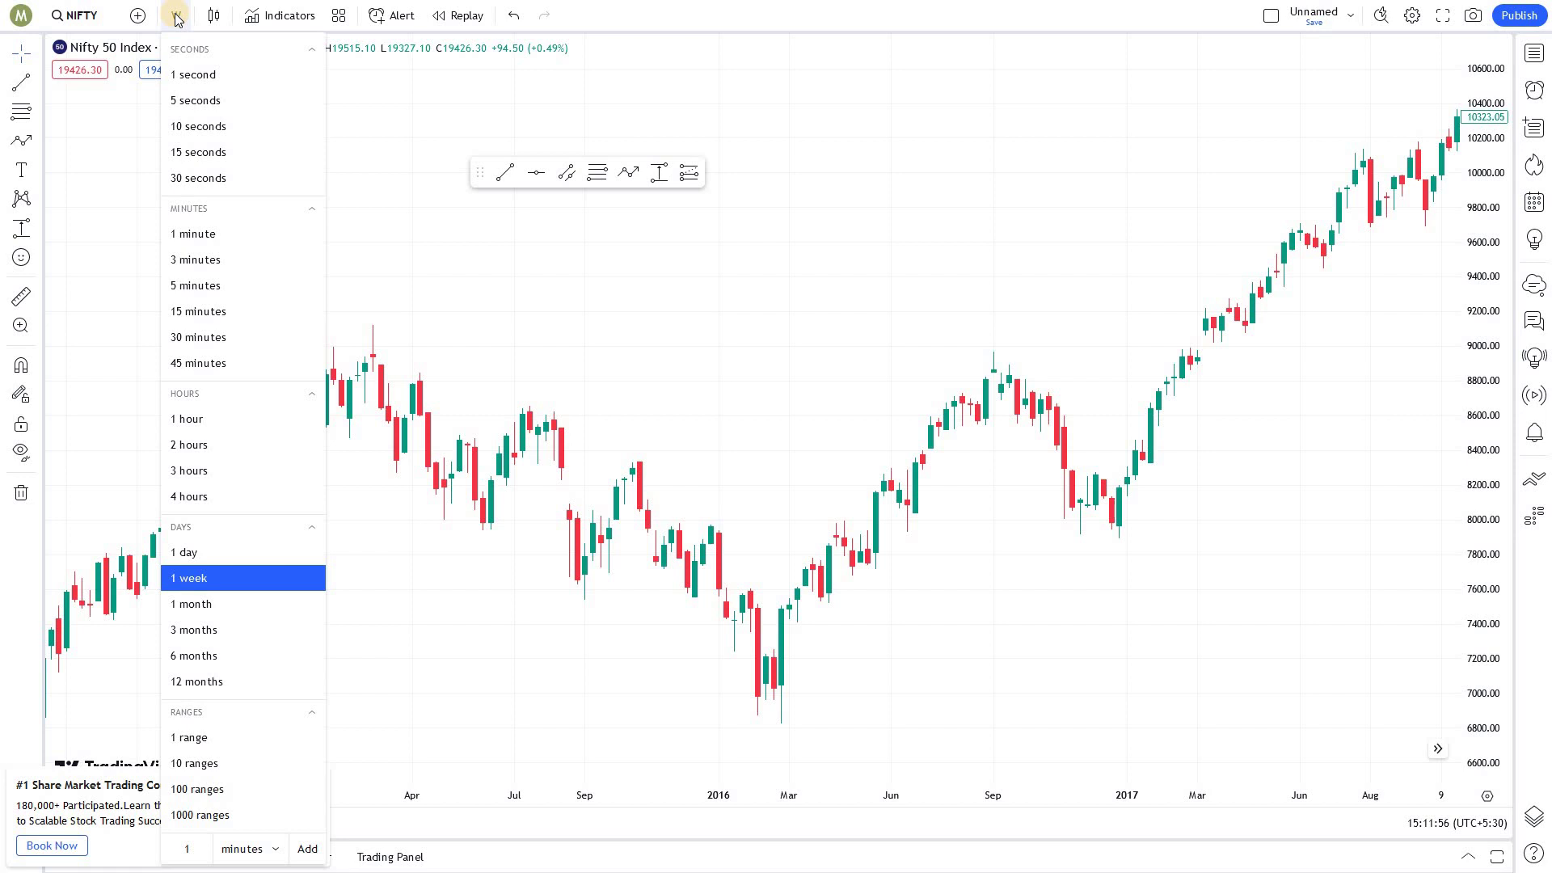
Star 1 day, 1 week and 1 month as favorite timeframes, then show monthly candles
click(310, 552)
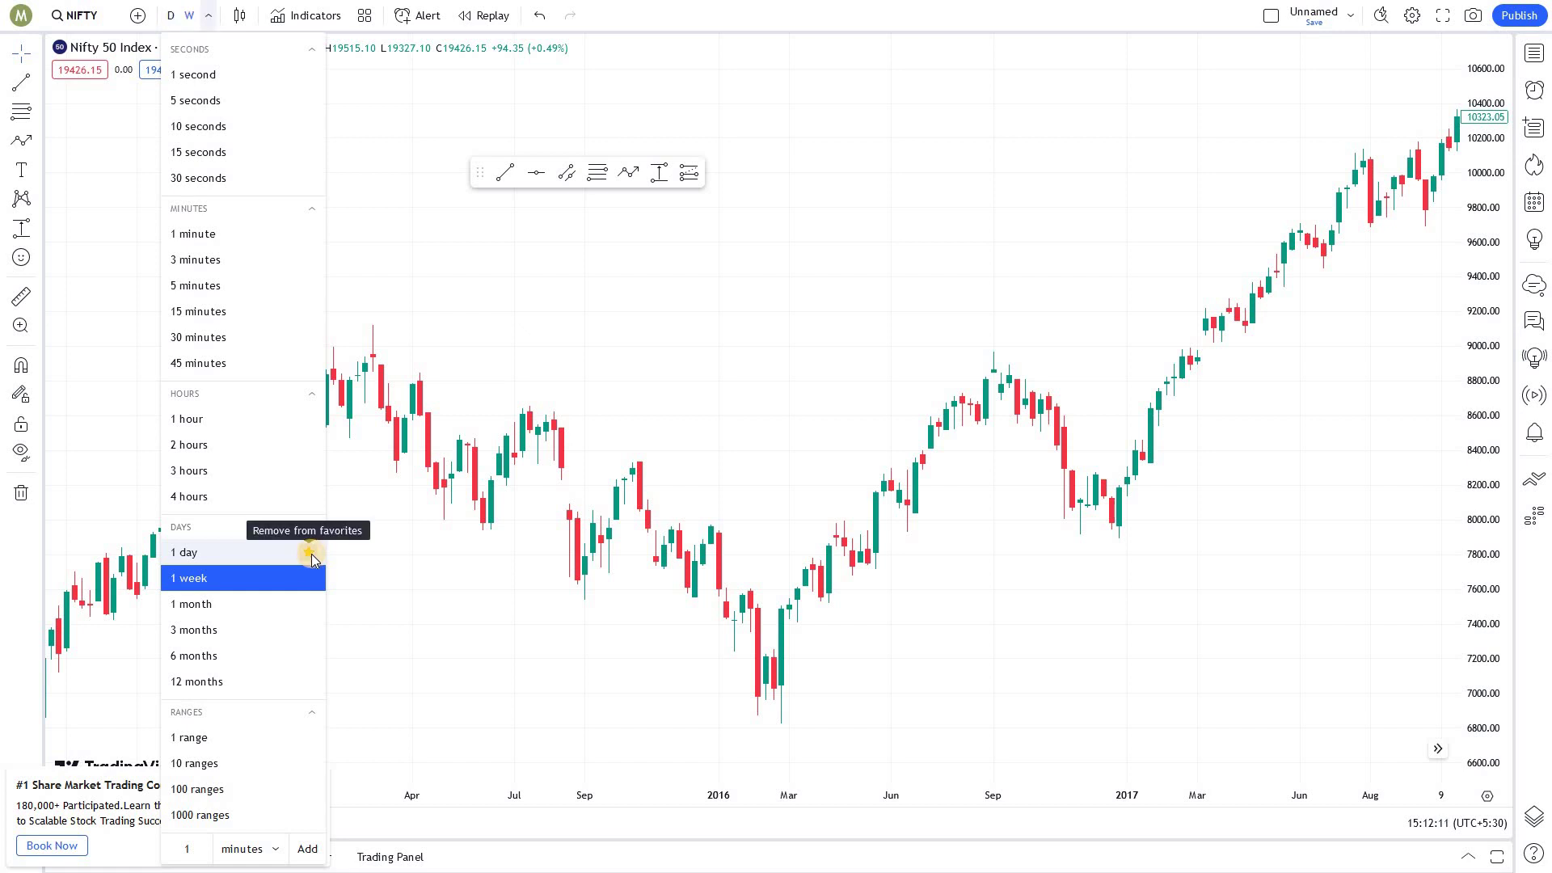
click(311, 579)
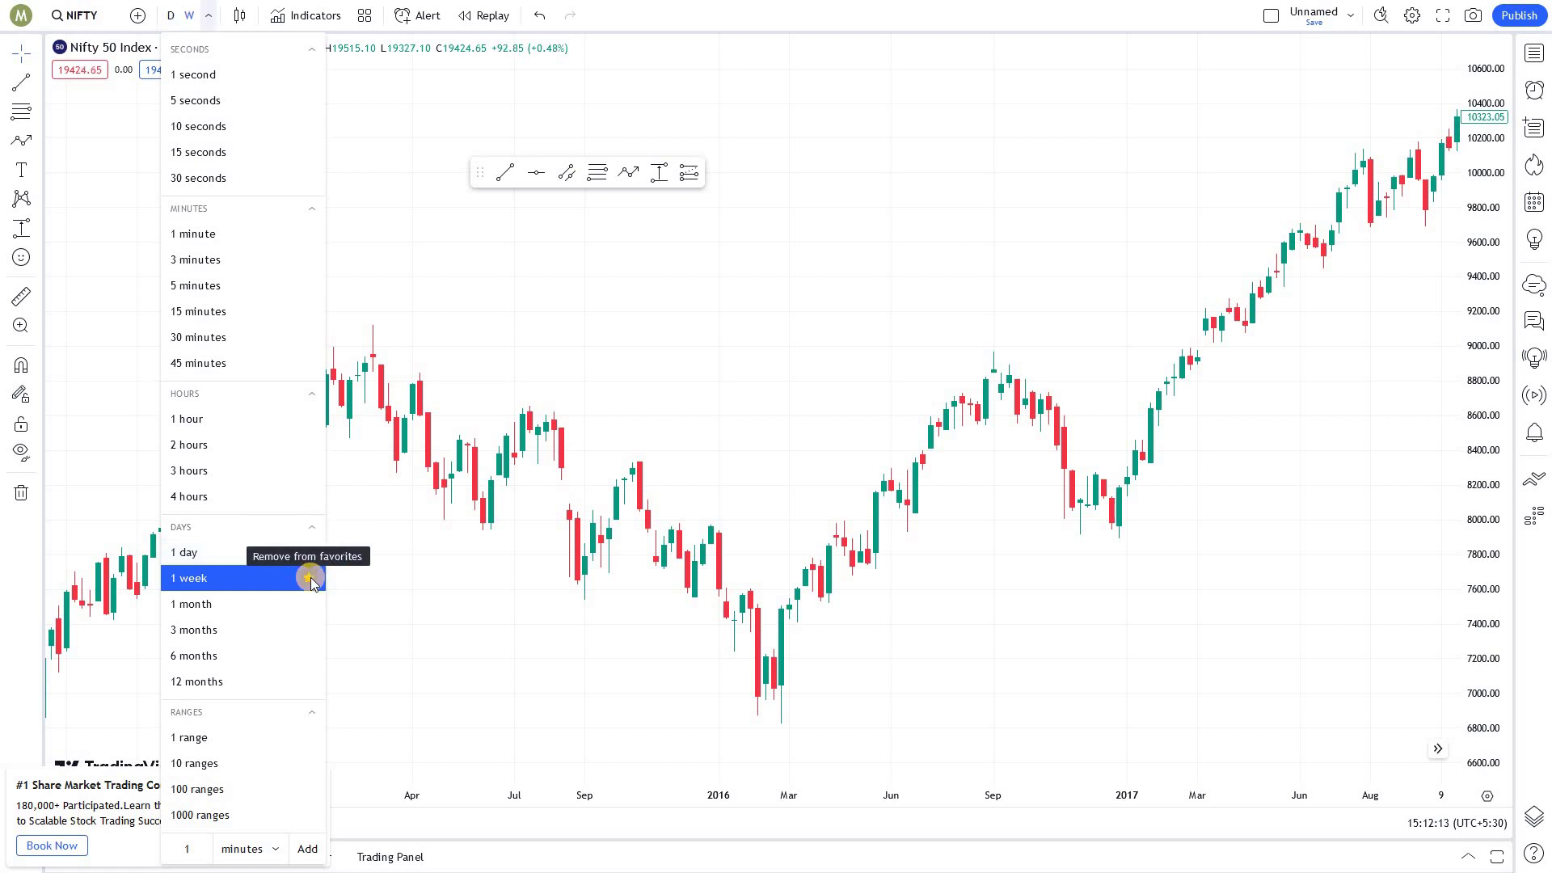
click(309, 604)
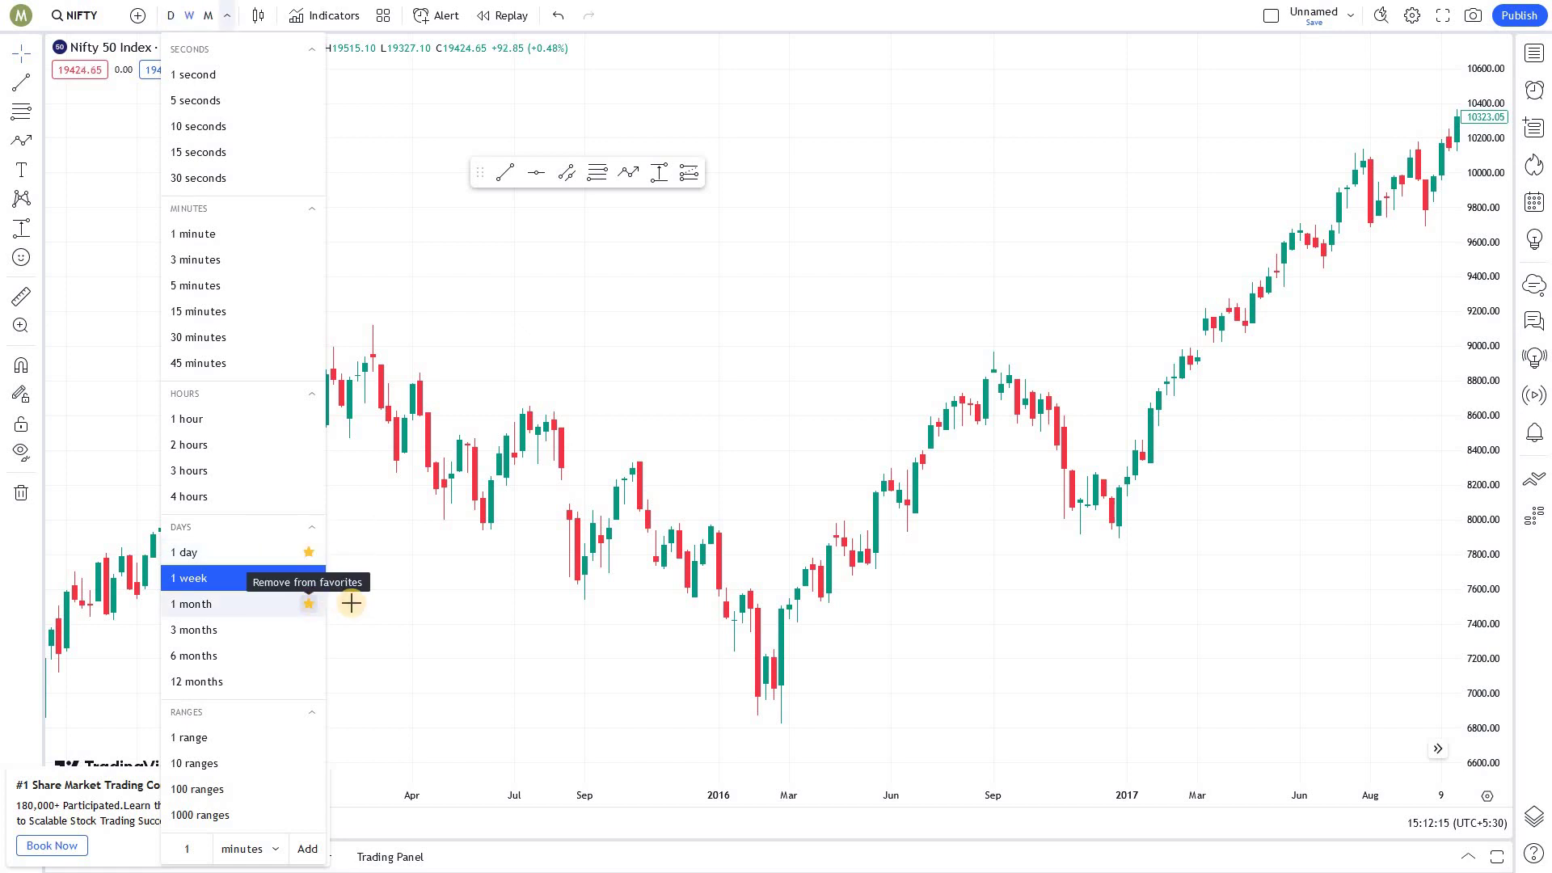
click(380, 603)
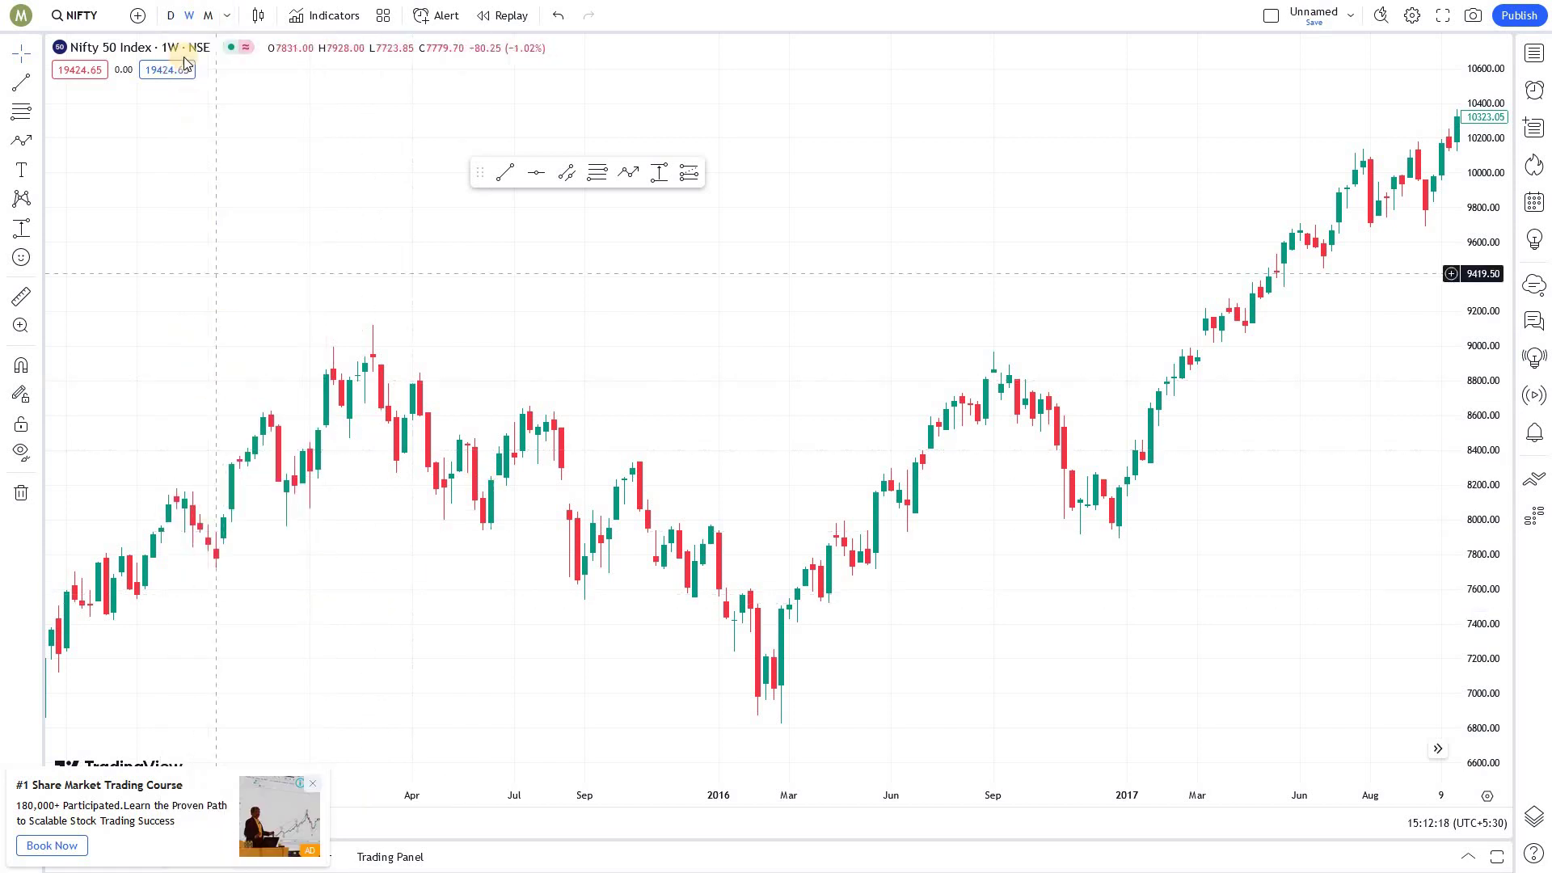
click(229, 17)
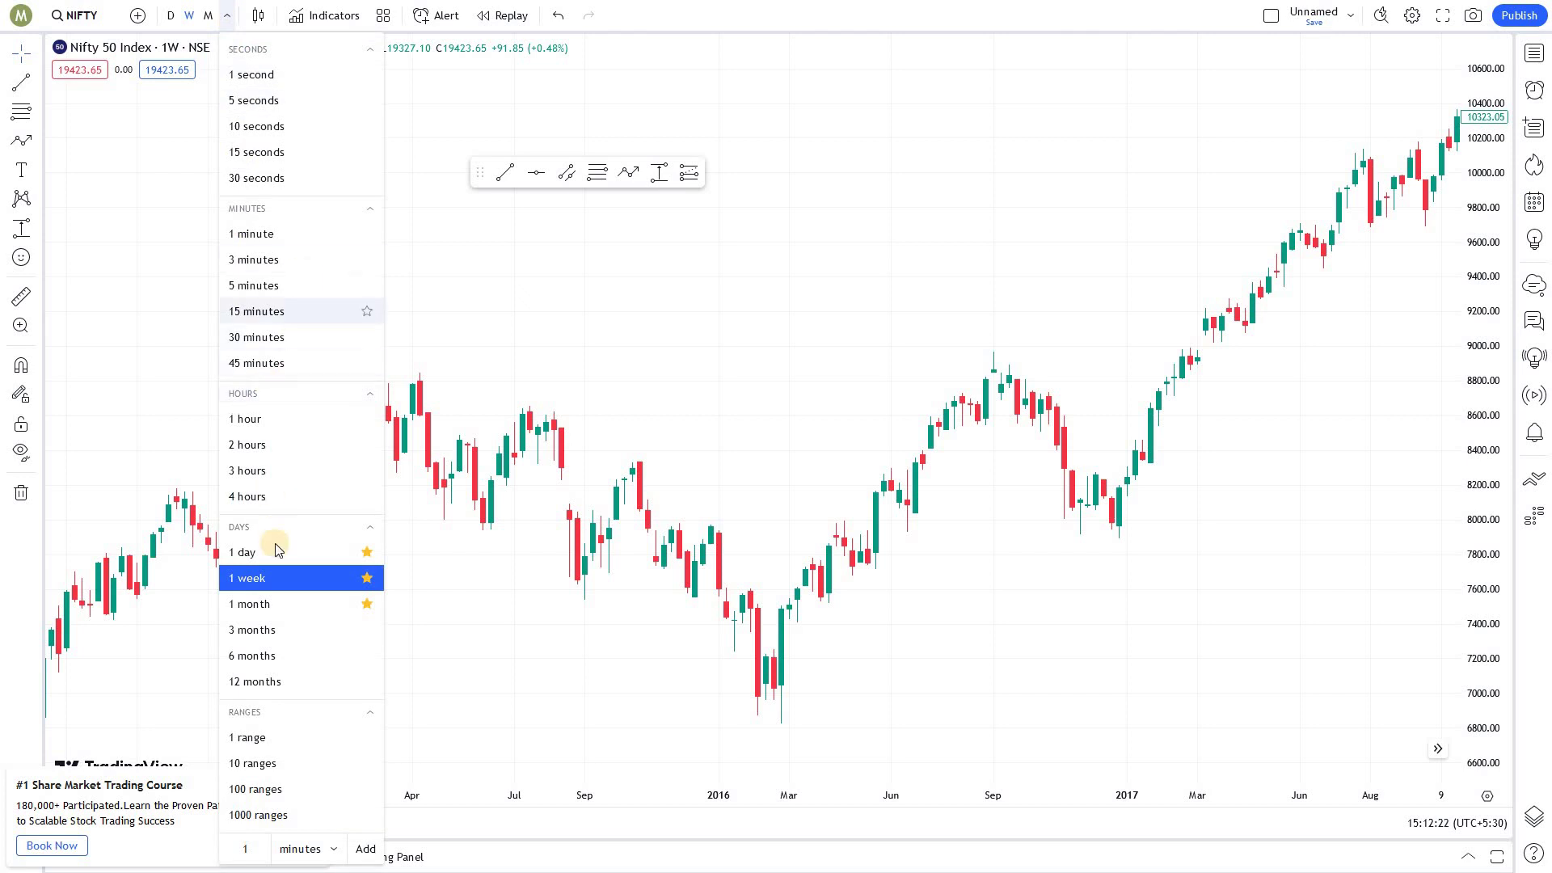
click(638, 336)
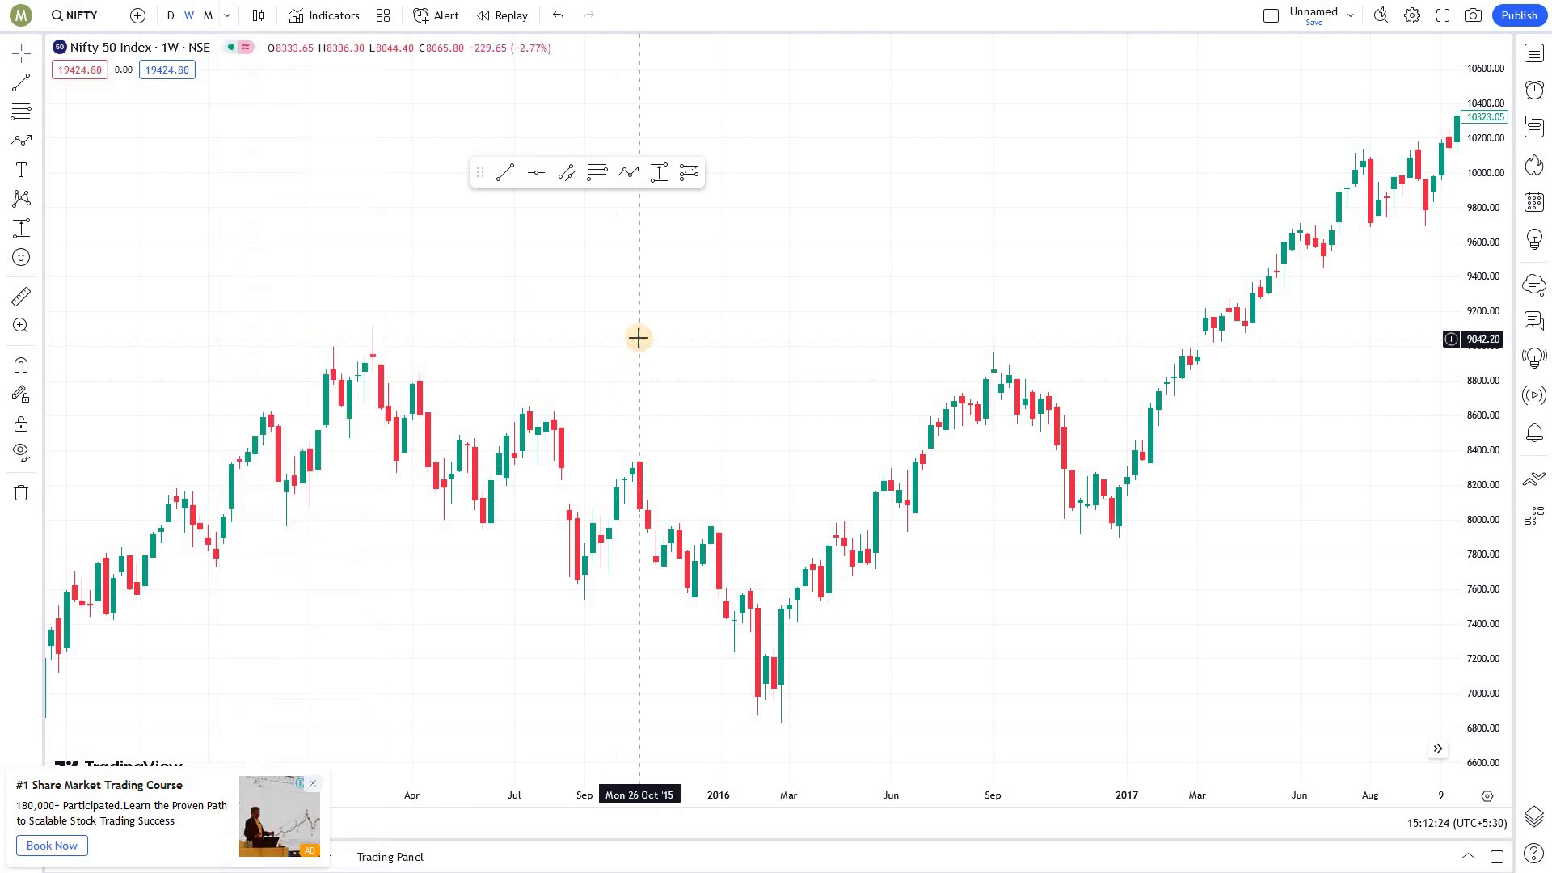
click(207, 16)
Toggle the chart through W, D and back to W using the new favorite timeframes
click(188, 17)
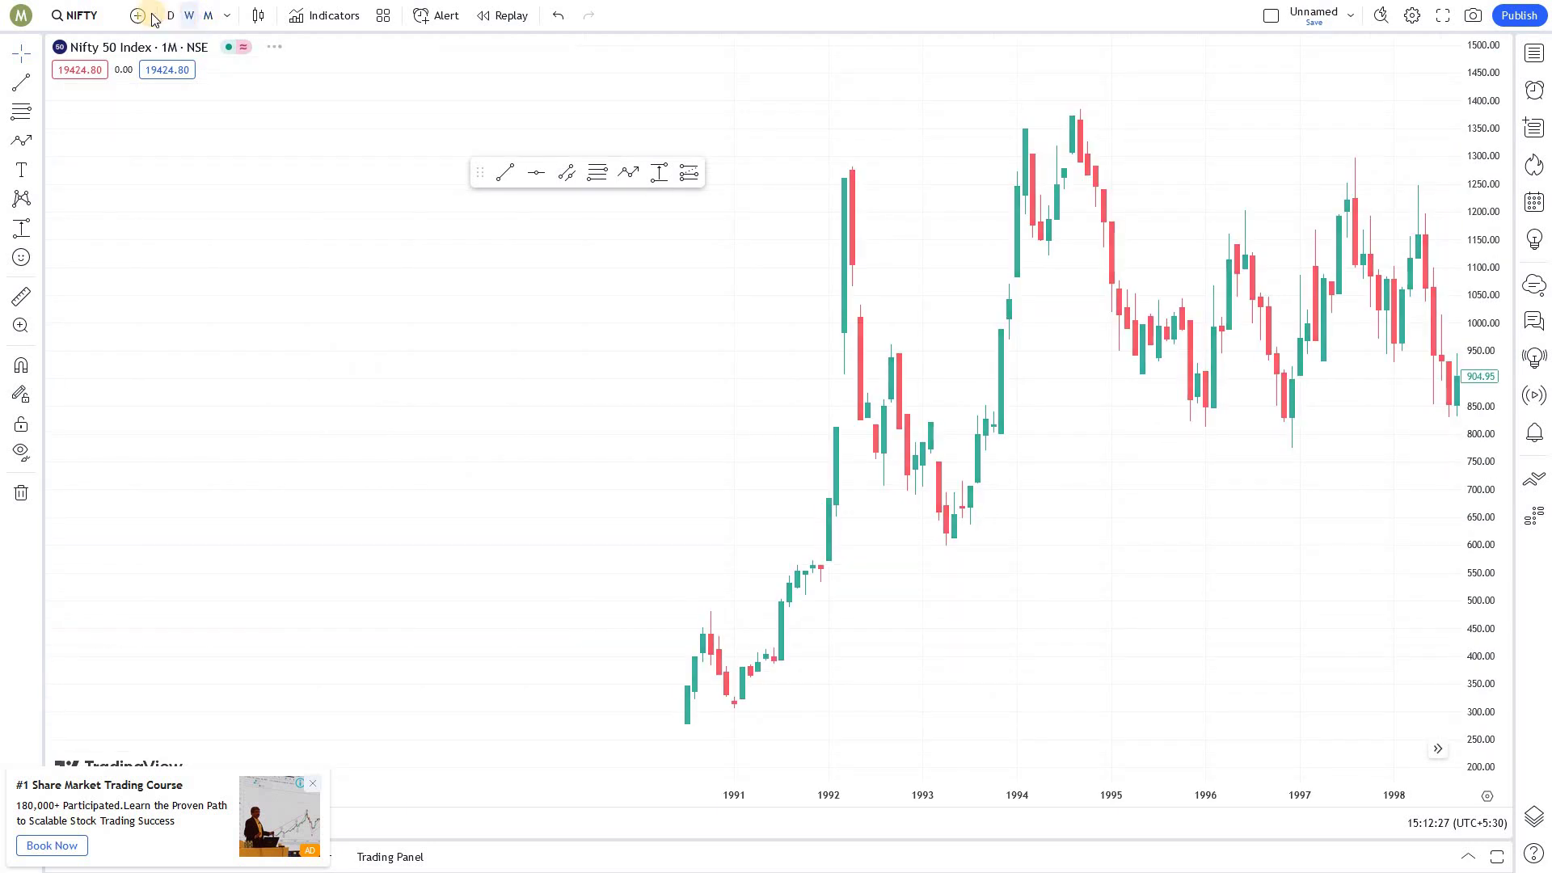
click(169, 16)
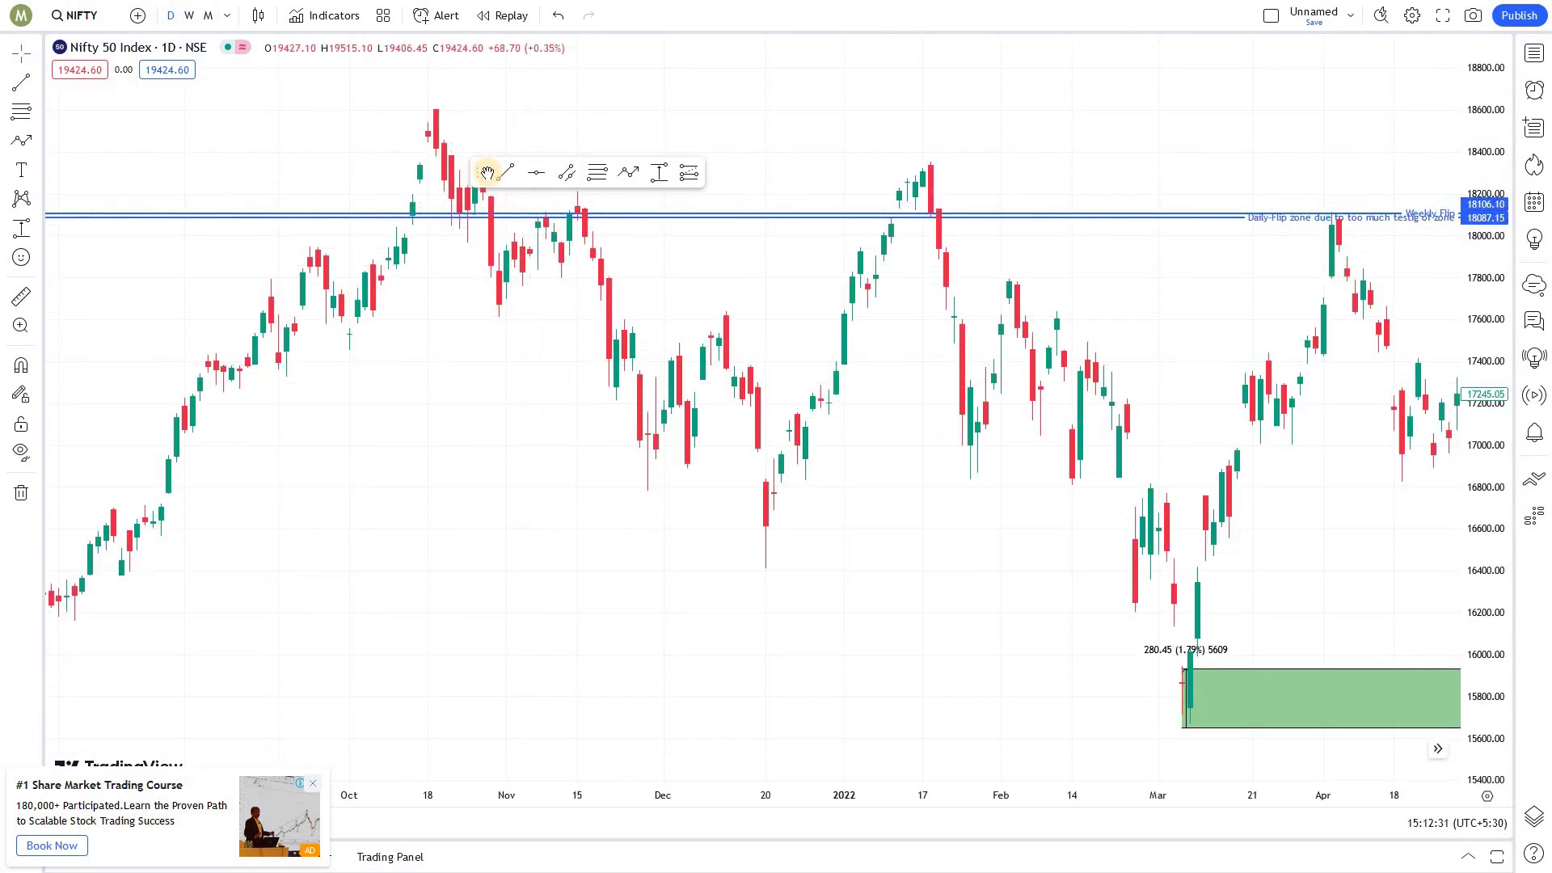
click(187, 20)
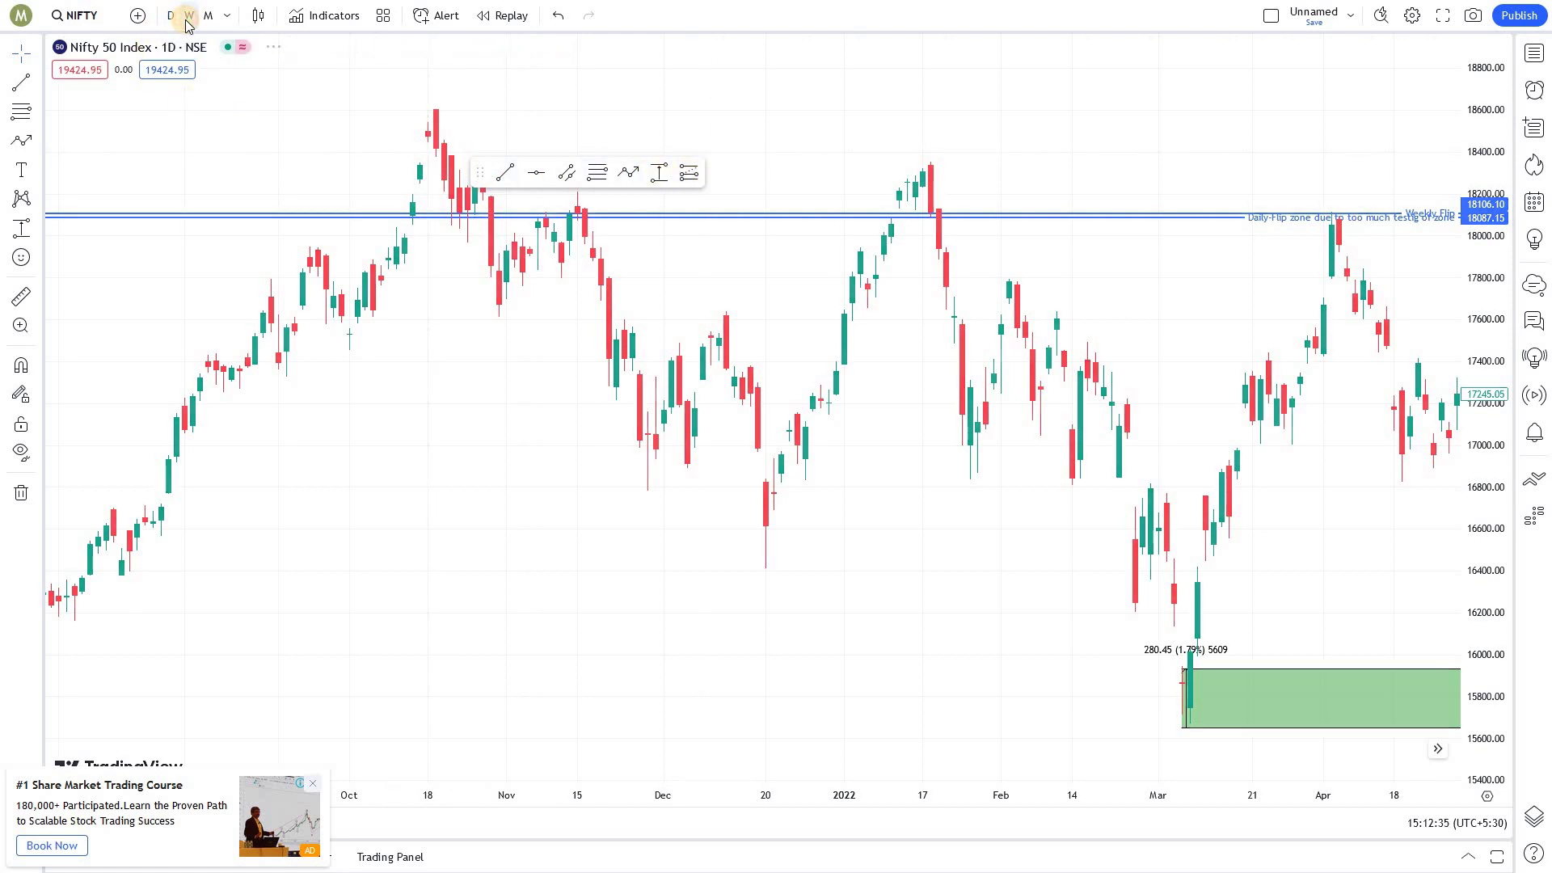
click(227, 18)
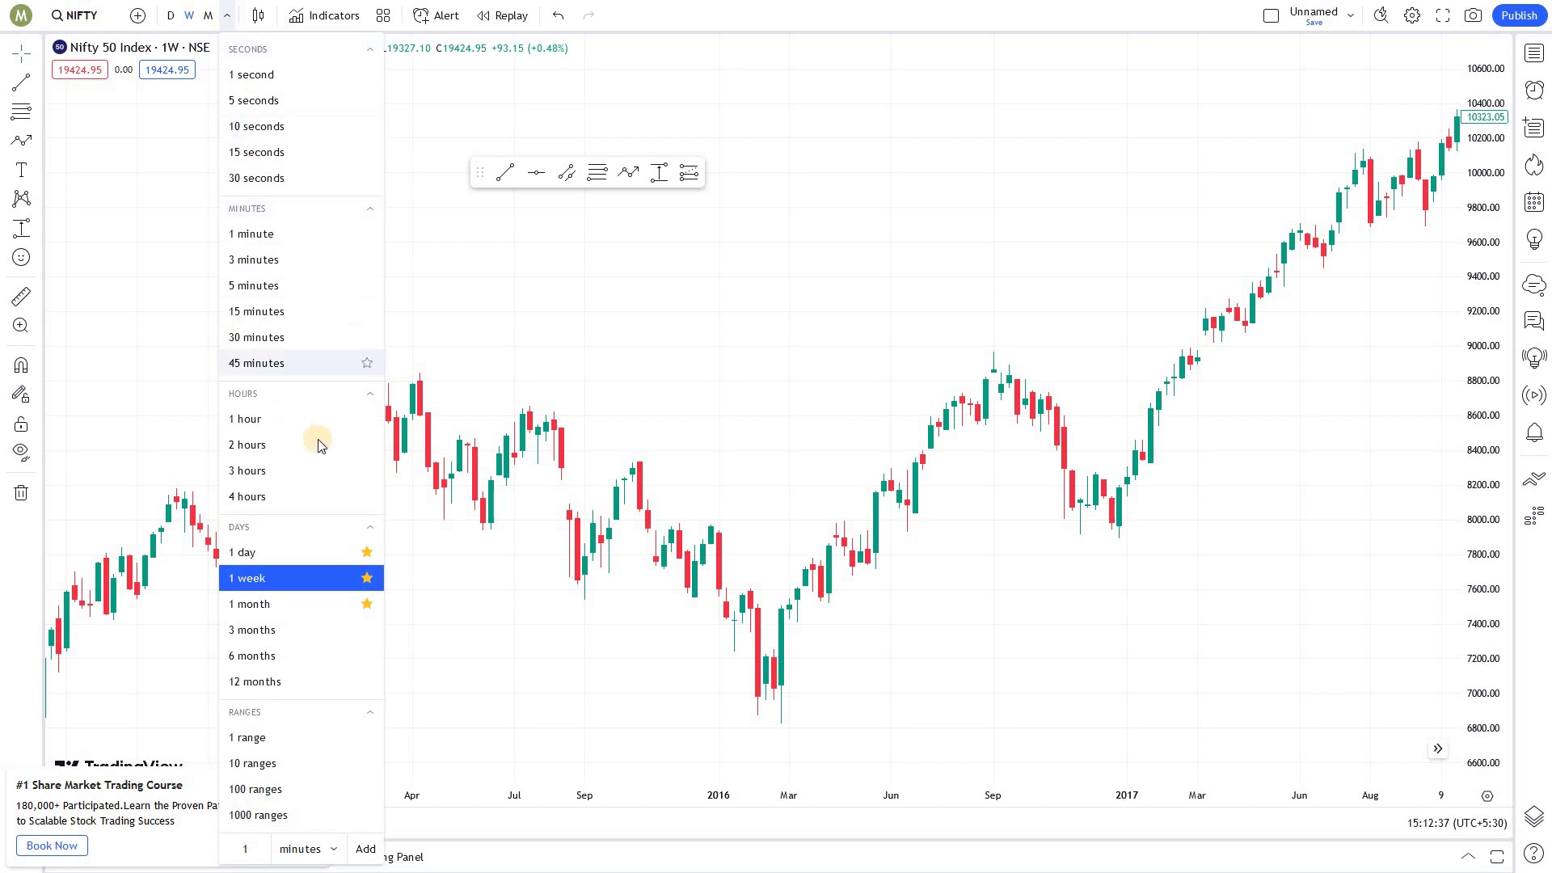
Star 1 hour as a favorite timeframe, then unstar it again
click(369, 418)
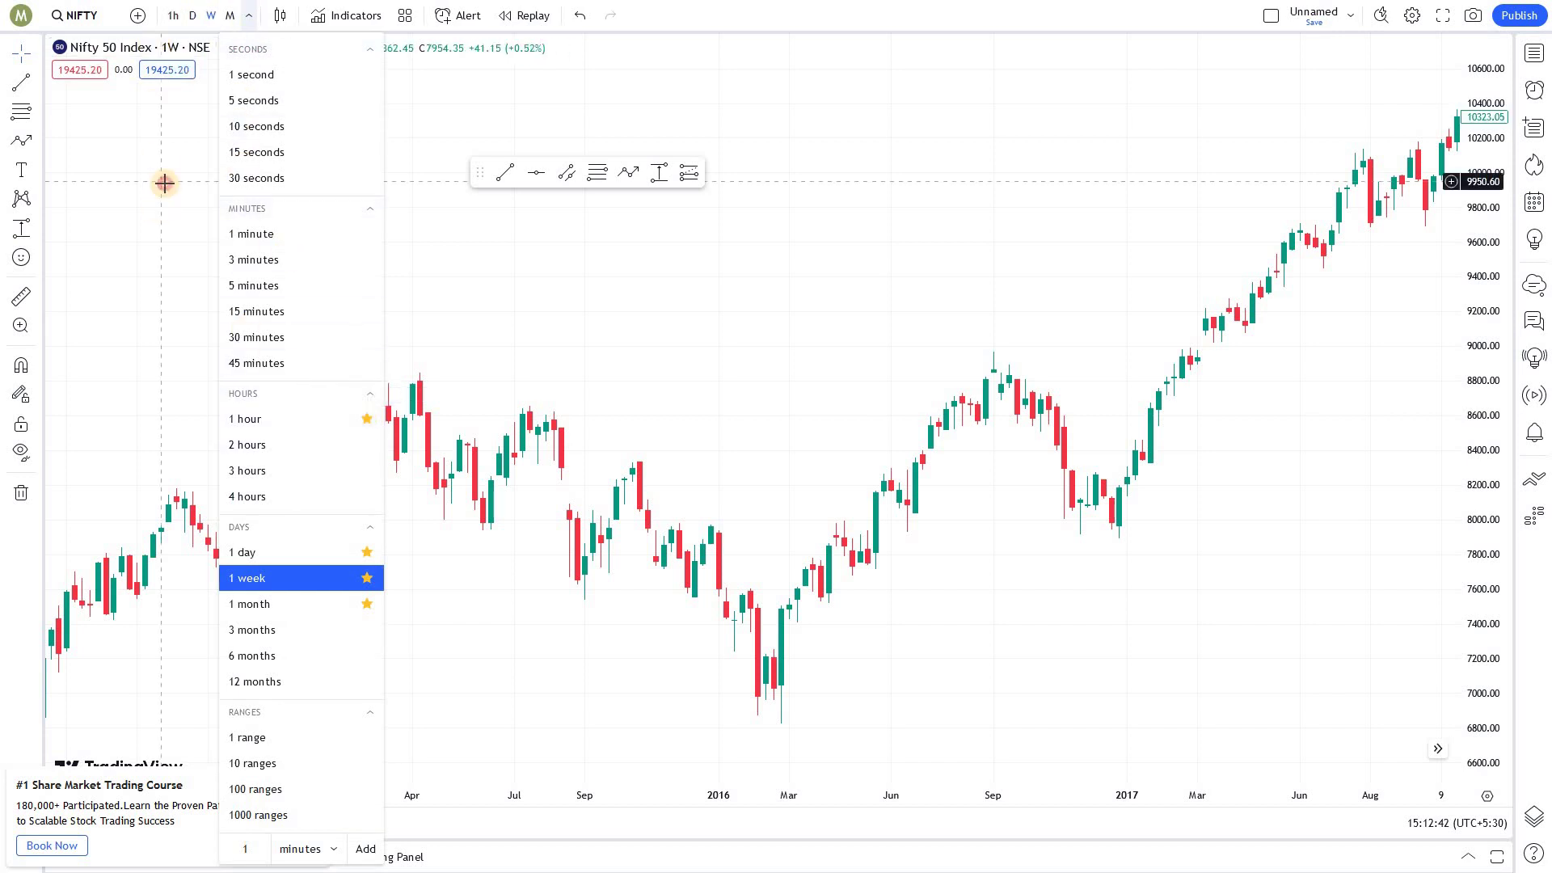
click(170, 36)
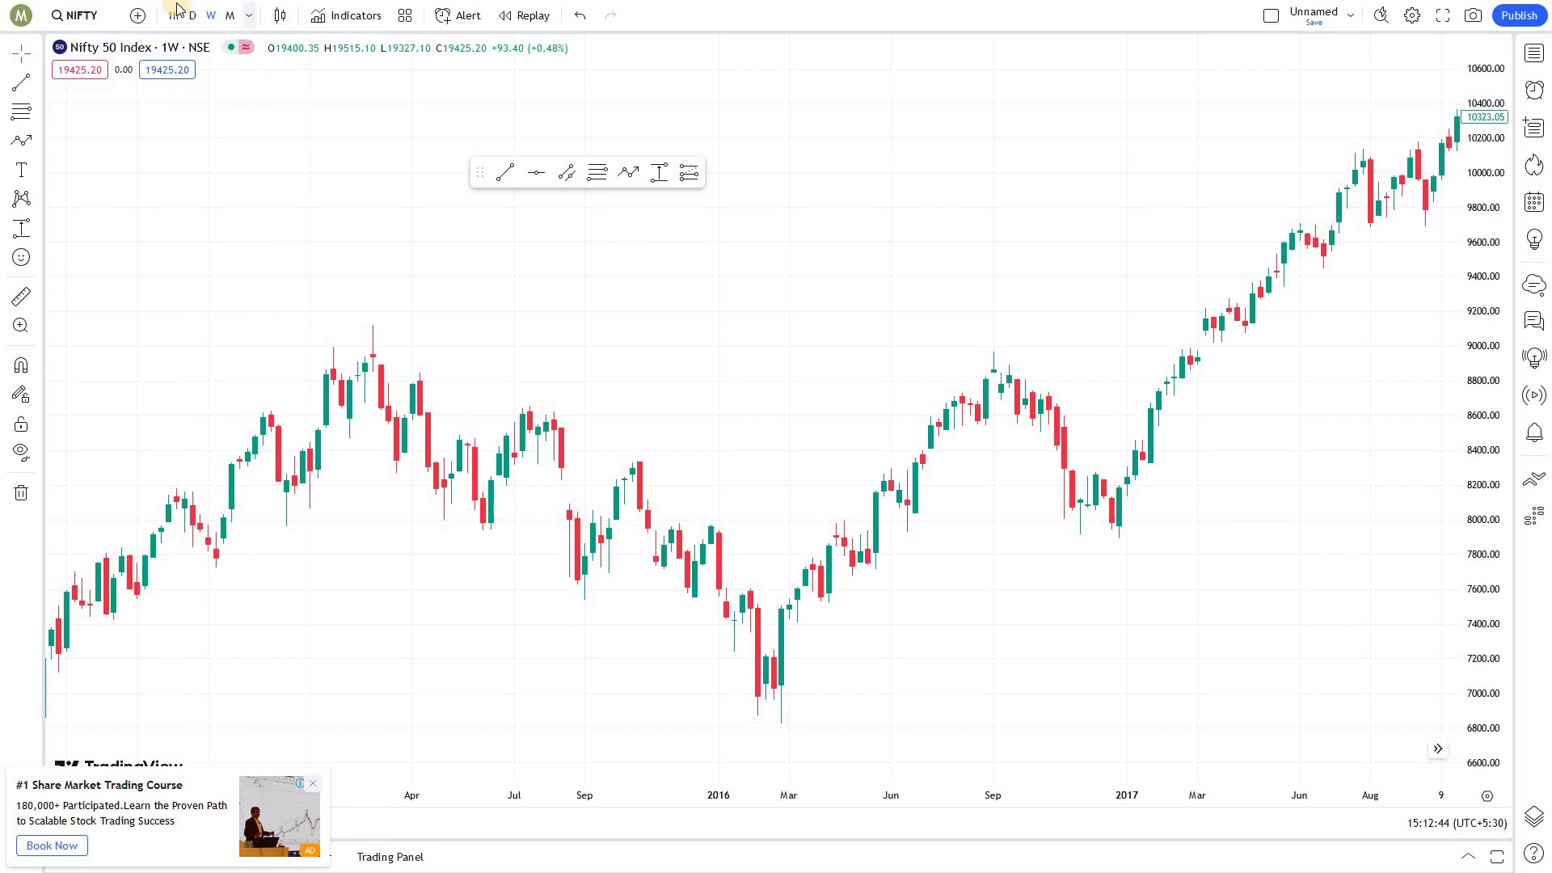
click(250, 19)
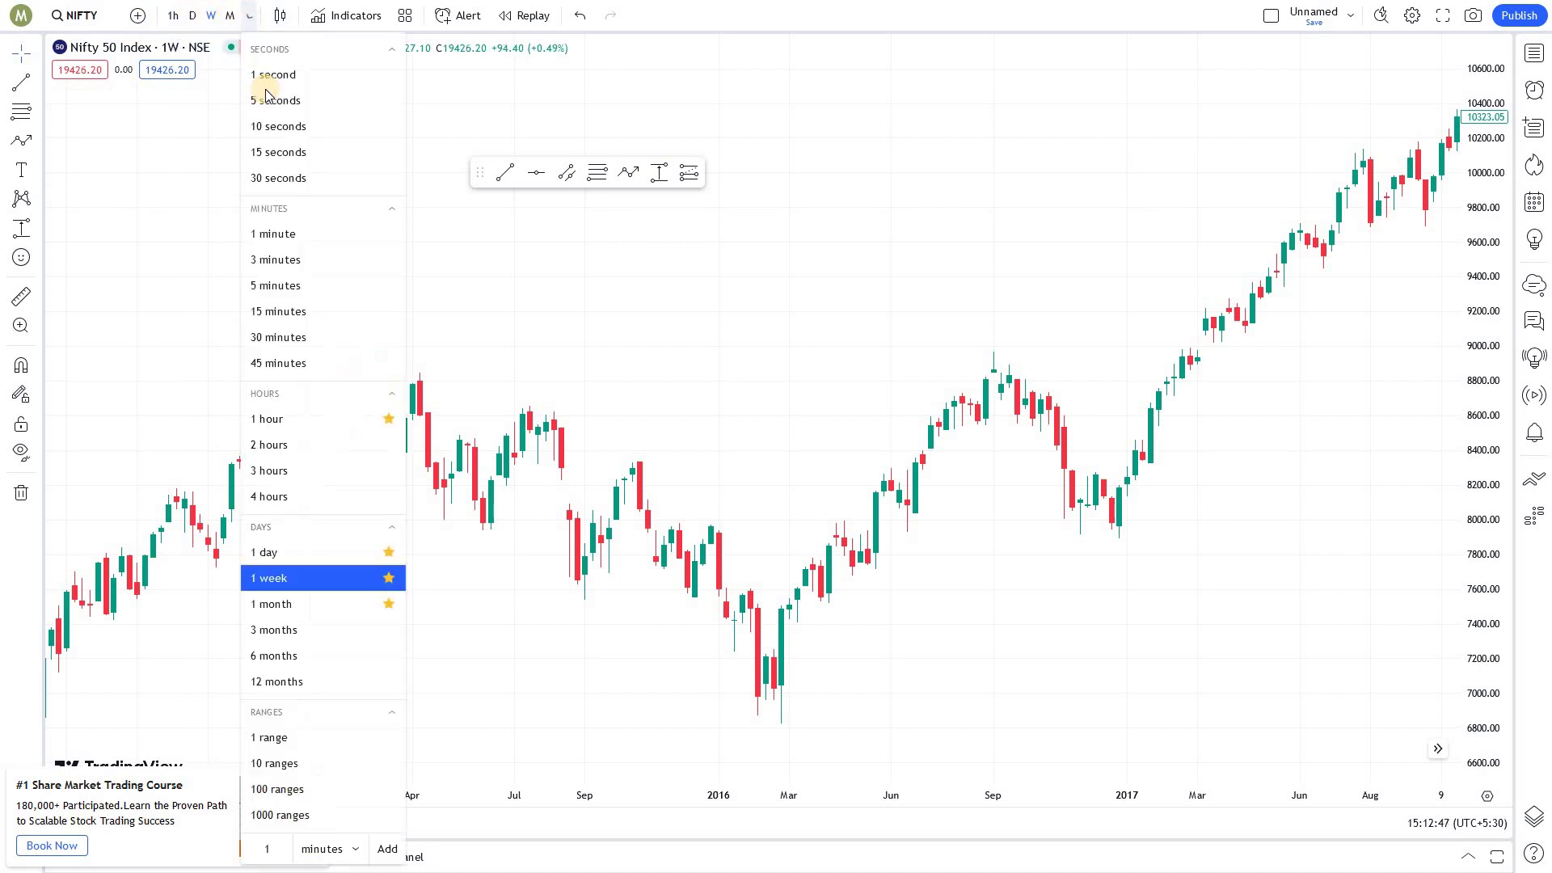
click(387, 420)
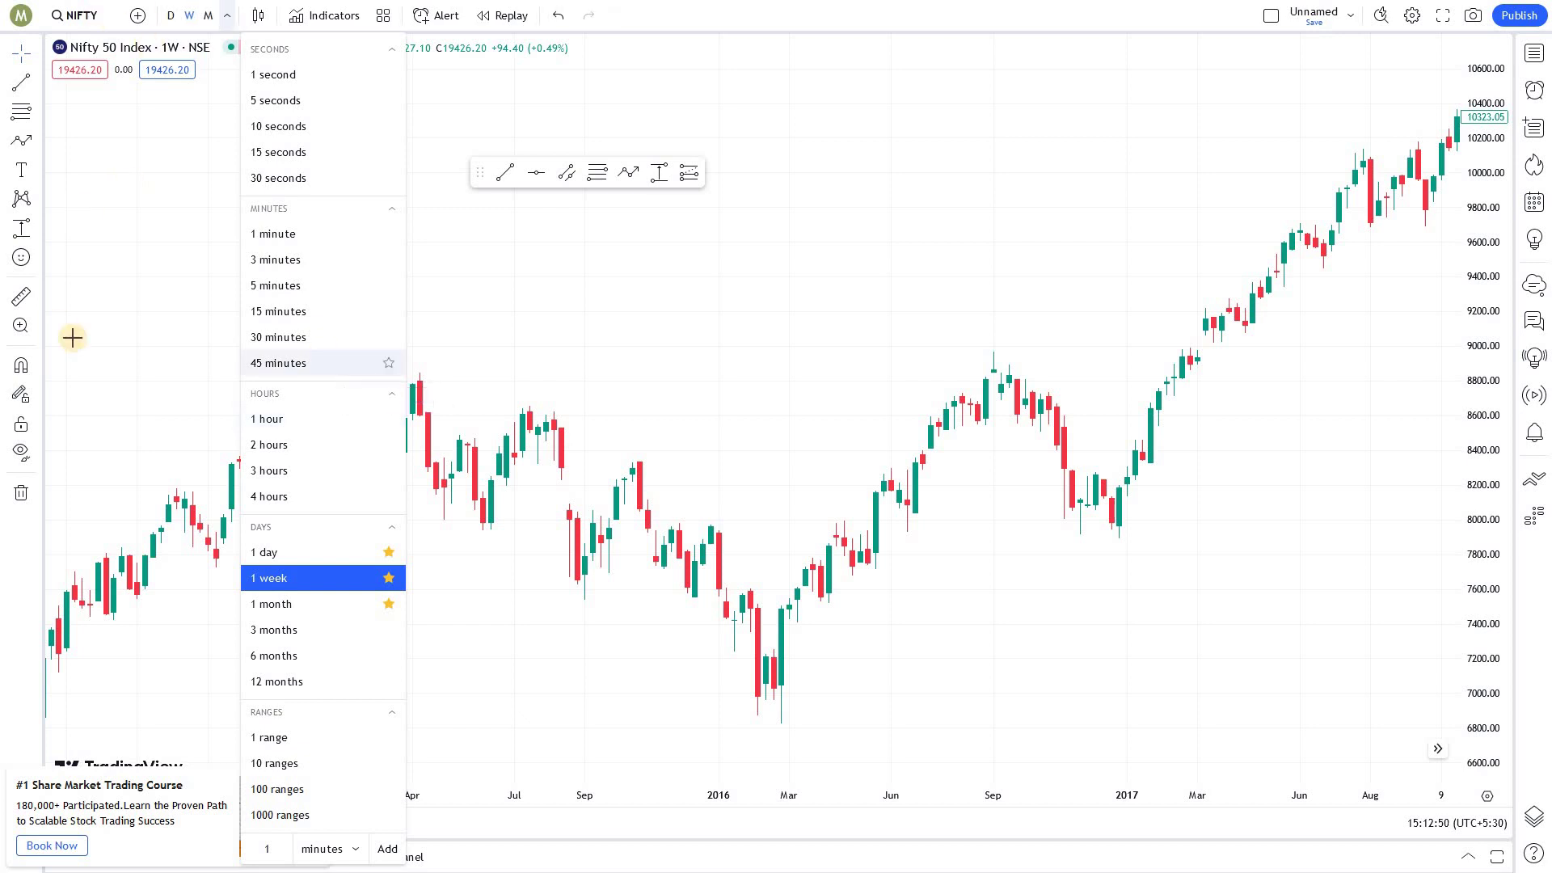
click(166, 306)
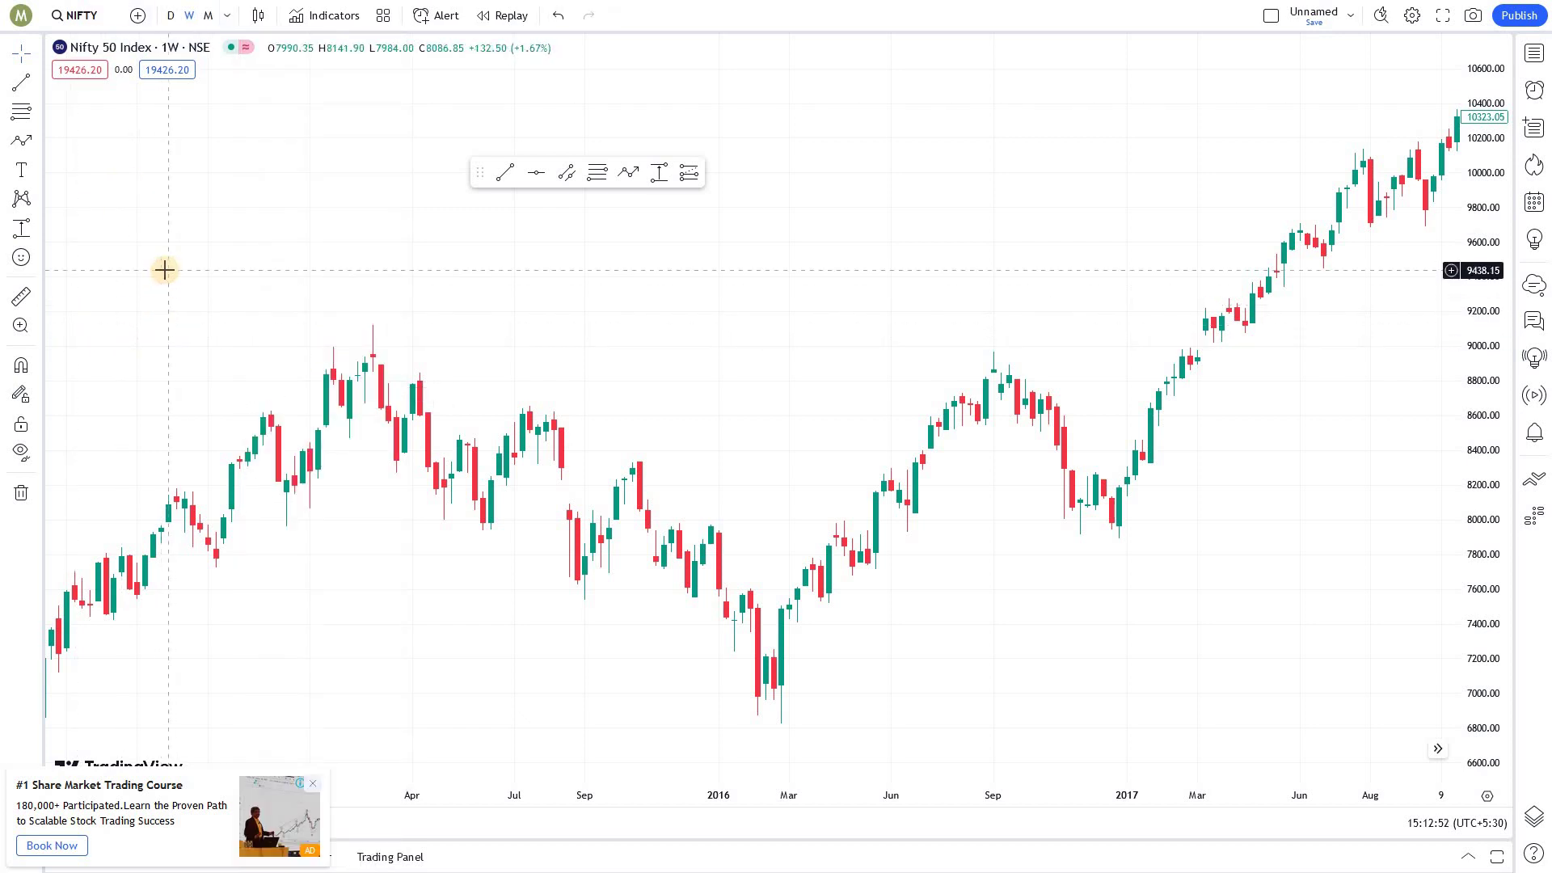